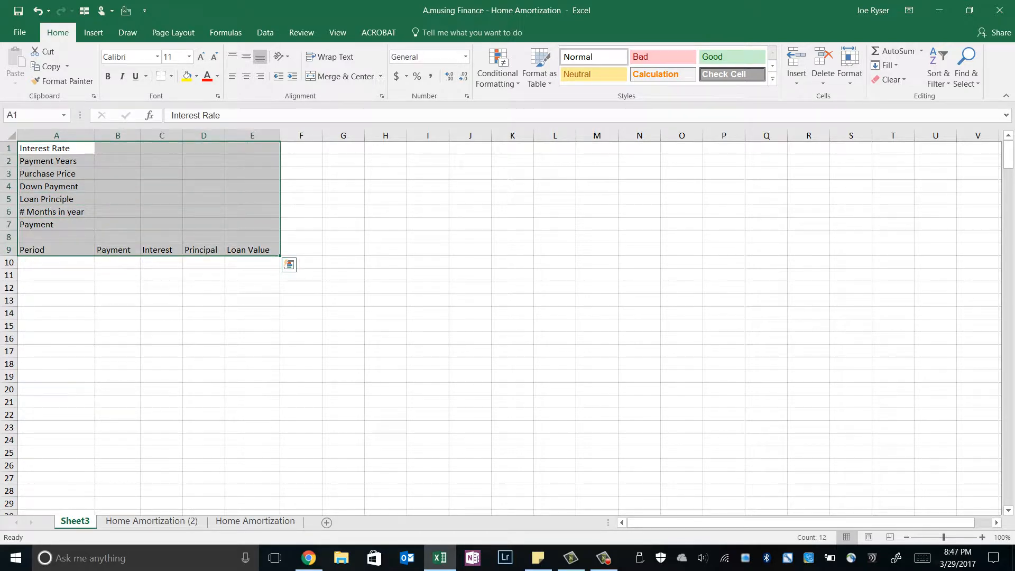
# Step: Enter an interest rate of 4.5% in B1 and 30 payment years in B2
pyautogui.click(117, 148)
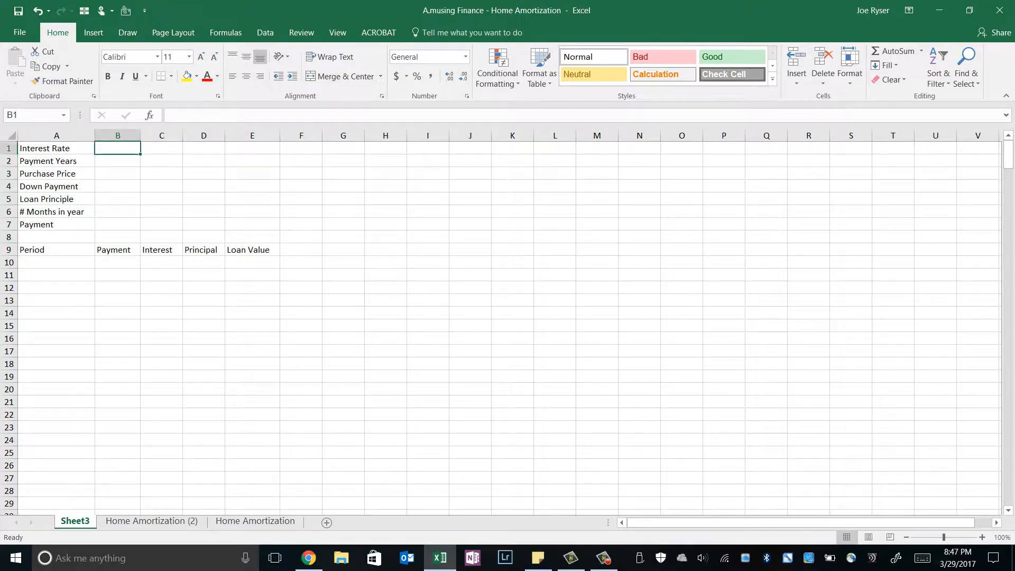
pyautogui.write('4.')
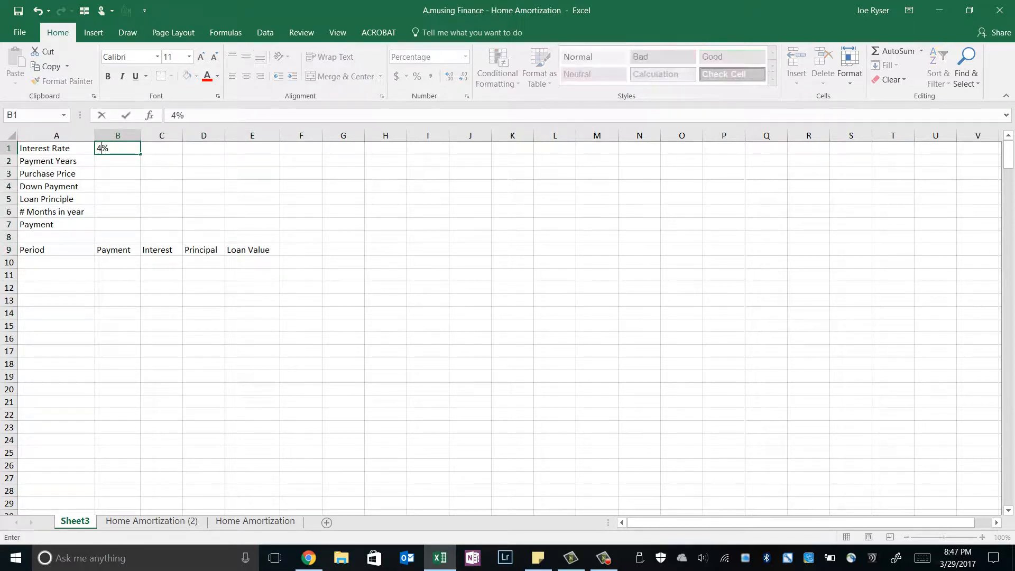
pyautogui.write('5')
pyautogui.press('Return')
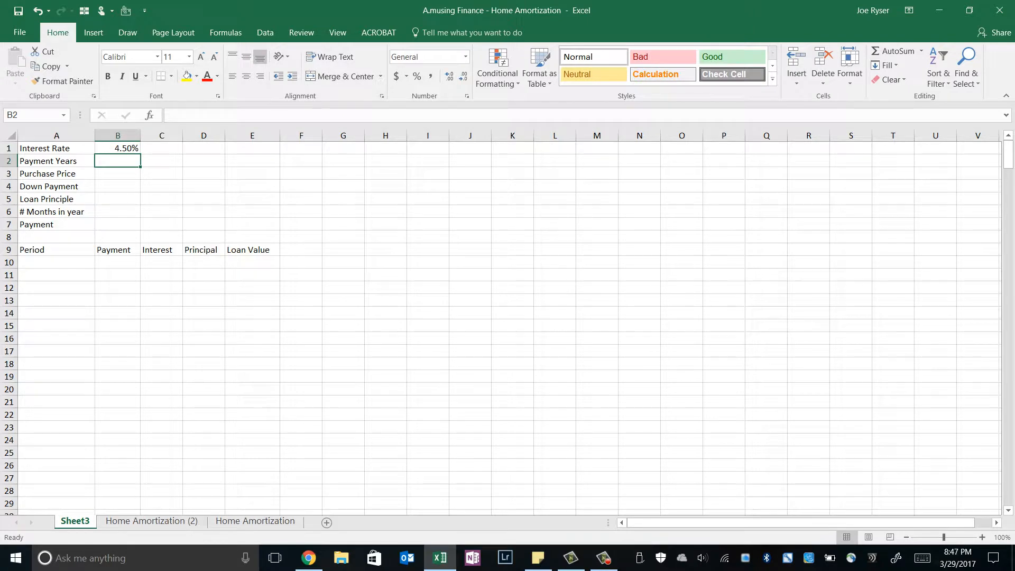
pyautogui.write('30')
pyautogui.press('Return')
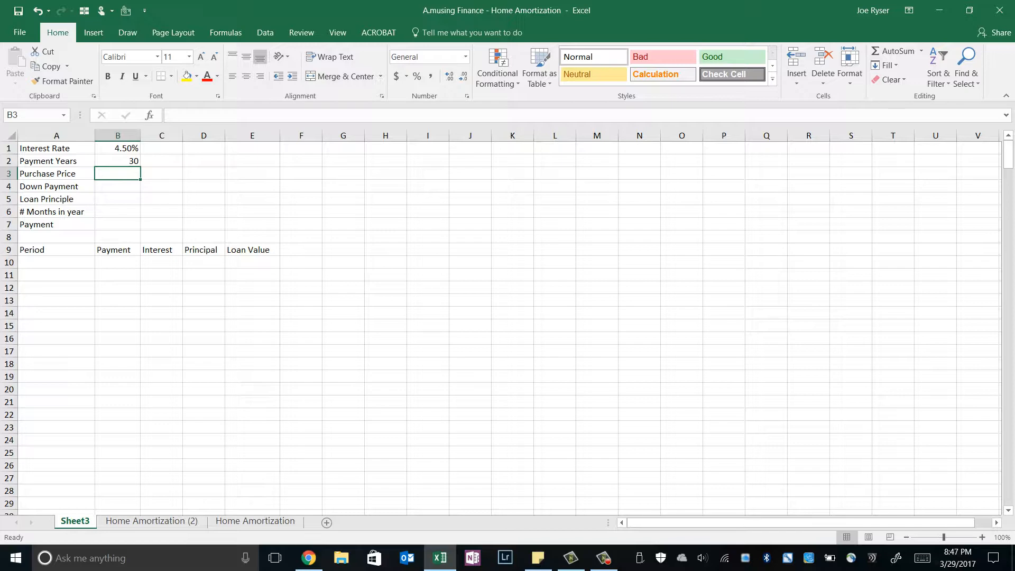
# Step: Enter a purchase price of 250000 in B3 and a down payment of 20000 in B4
pyautogui.write('250000')
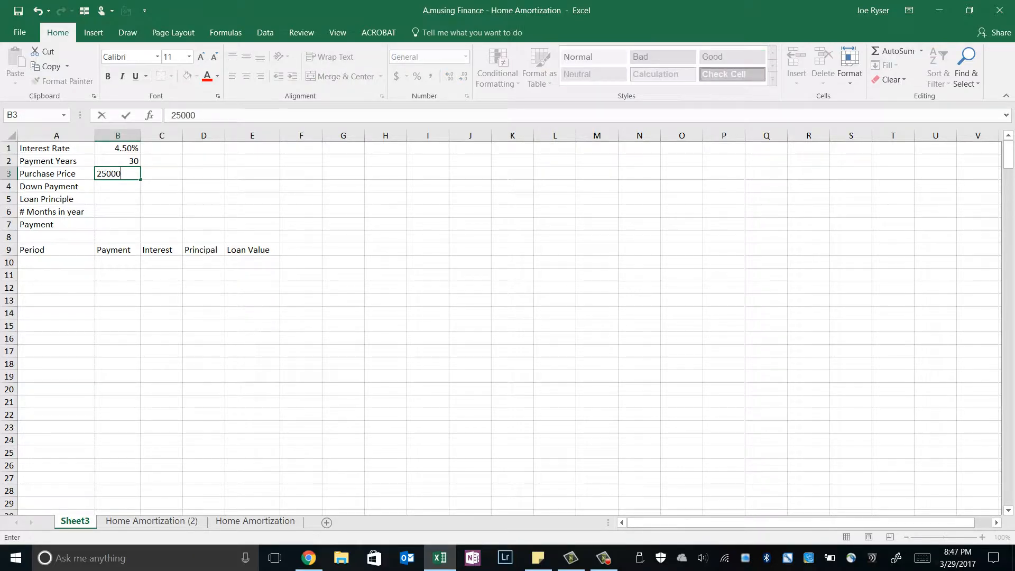
pyautogui.press('Return')
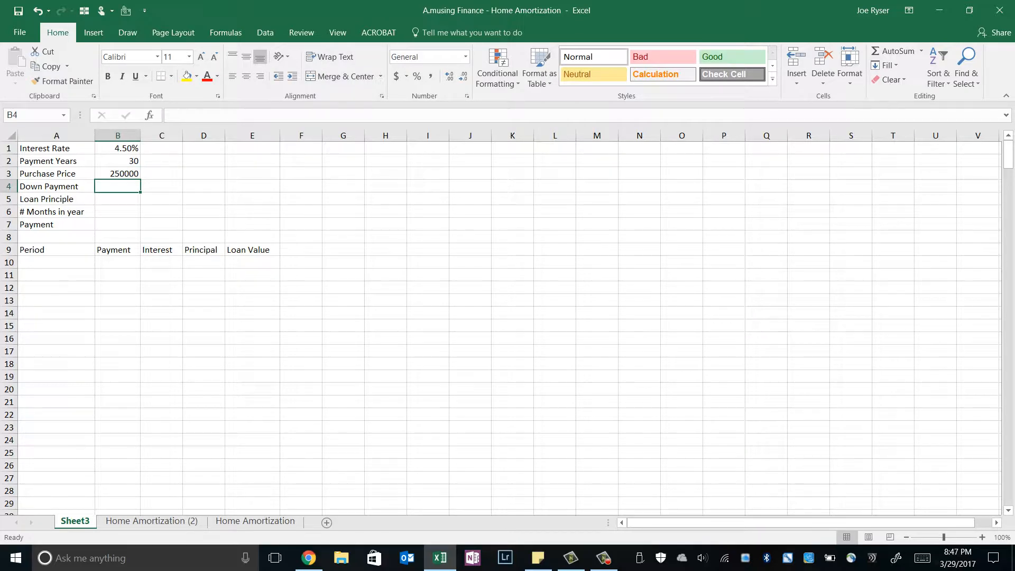
pyautogui.write('20000')
pyautogui.press('Return')
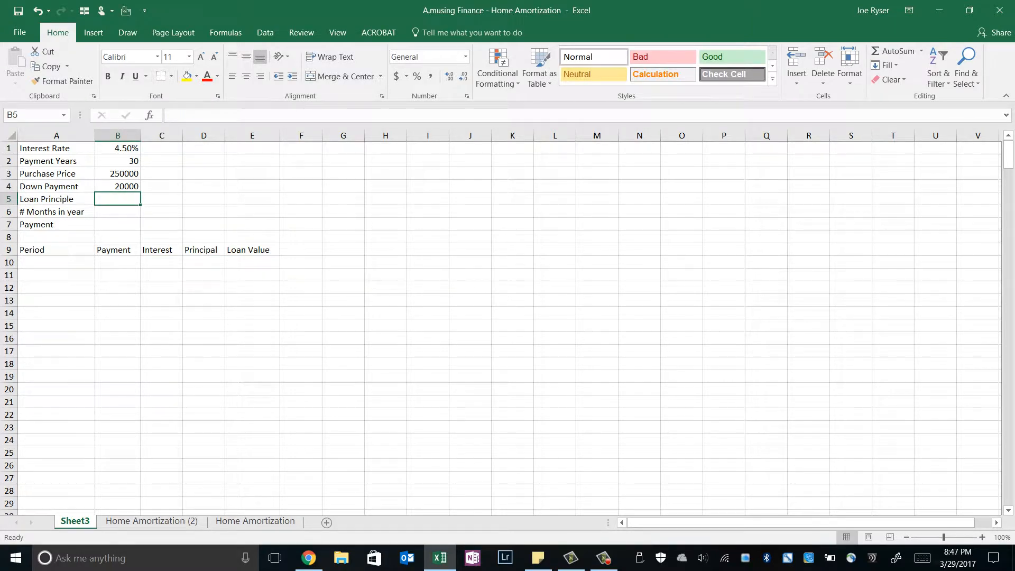
# Step: Calculate the loan principle in B5 as purchase price minus down payment with the formula =B3-B4
pyautogui.write('=')
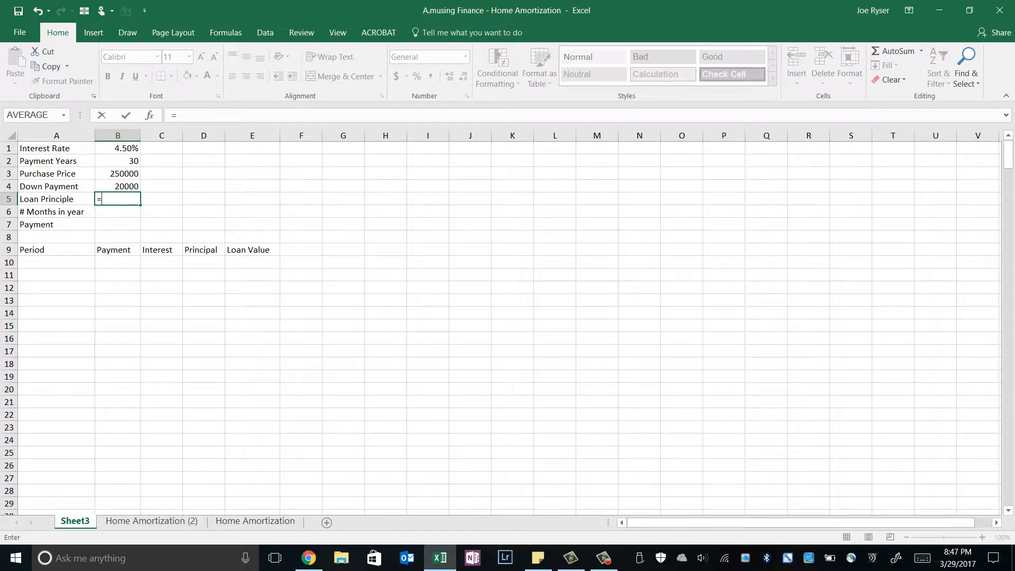
pyautogui.press('Up')
pyautogui.press('Up')
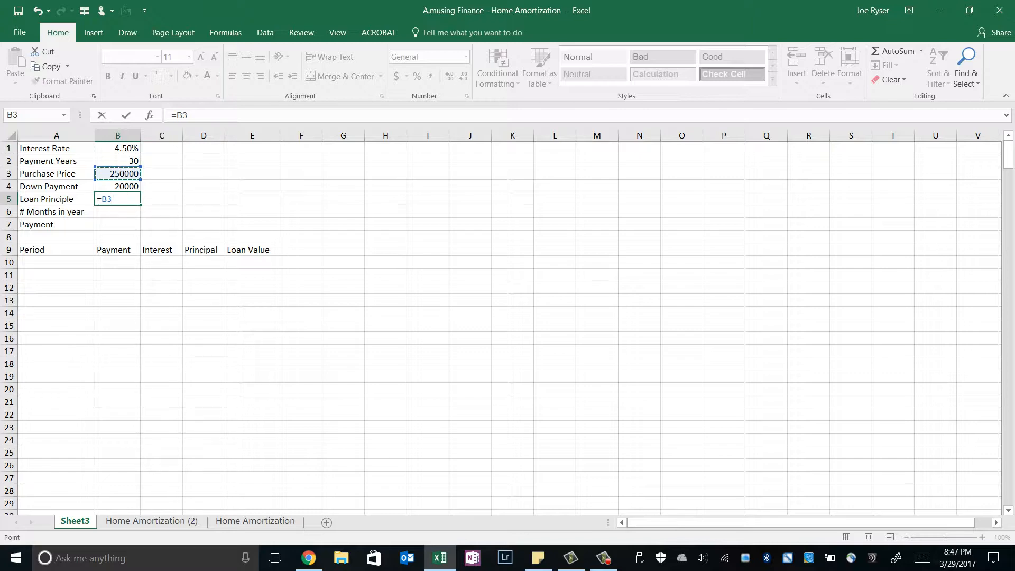
pyautogui.write('-B4')
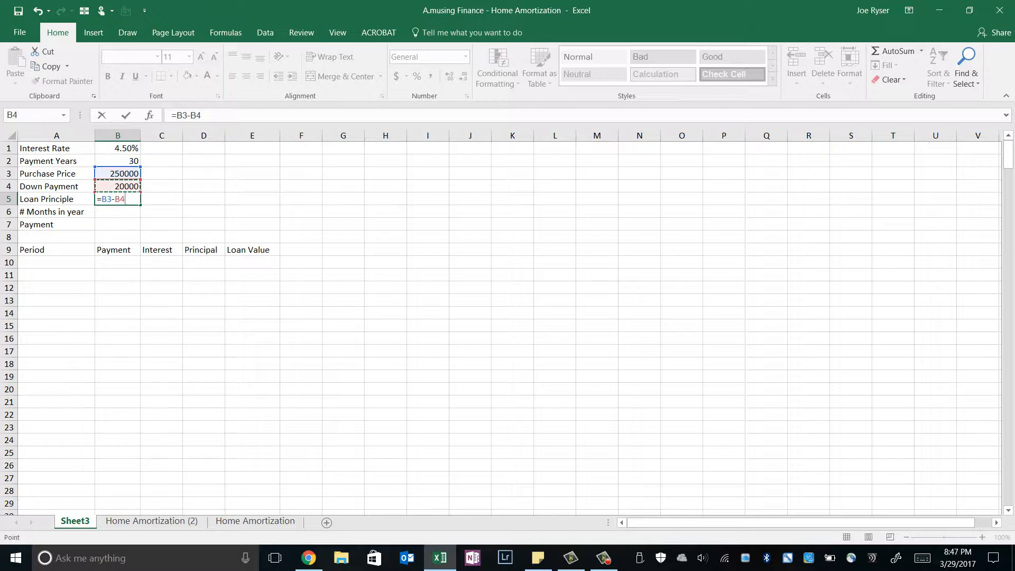
pyautogui.press('Return')
pyautogui.press('Up')
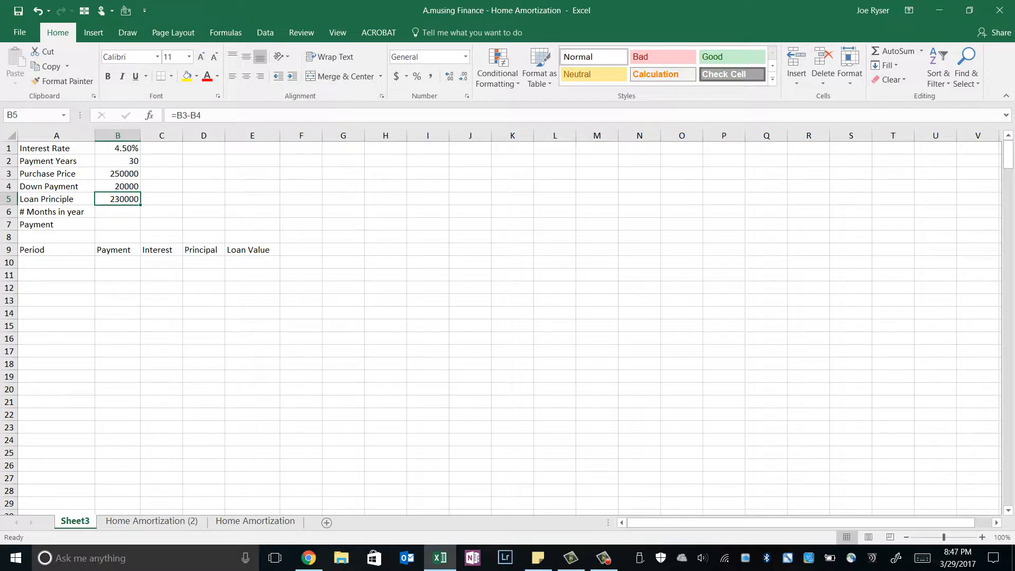
# Step: Link the first Loan Value cell, E10, to the loan principle with the formula =B5
pyautogui.press('Right')
pyautogui.press('Right')
pyautogui.press('Right')
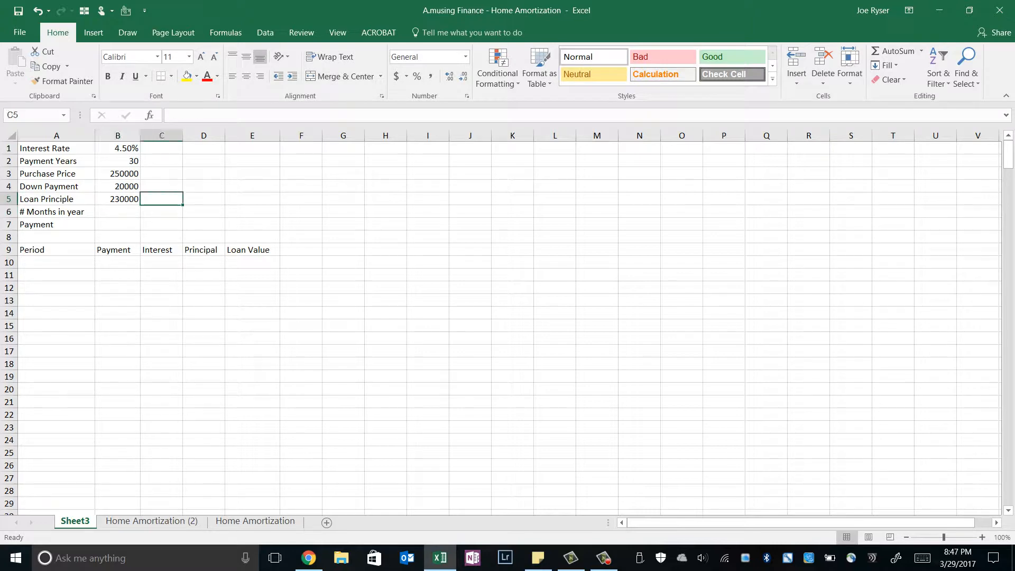
pyautogui.press('Down')
pyautogui.press('Down')
pyautogui.press('Down')
pyautogui.press('Down')
pyautogui.press('Down')
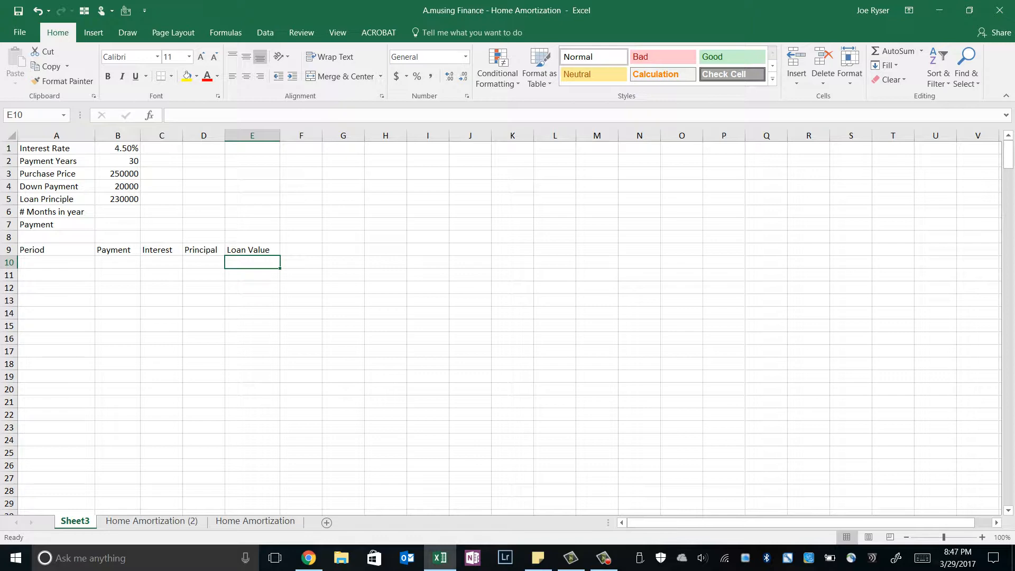
pyautogui.write('=')
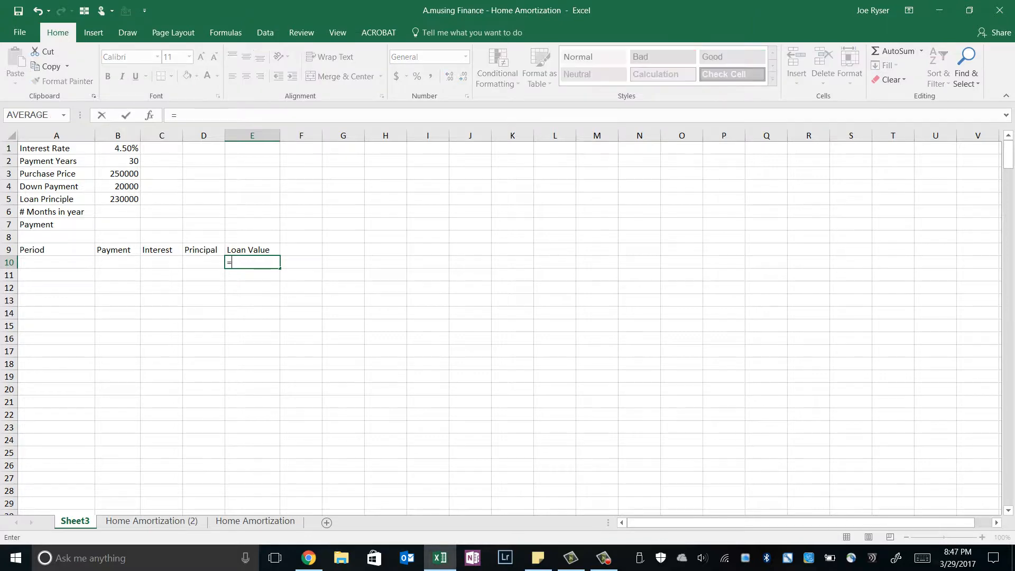
pyautogui.click(118, 199)
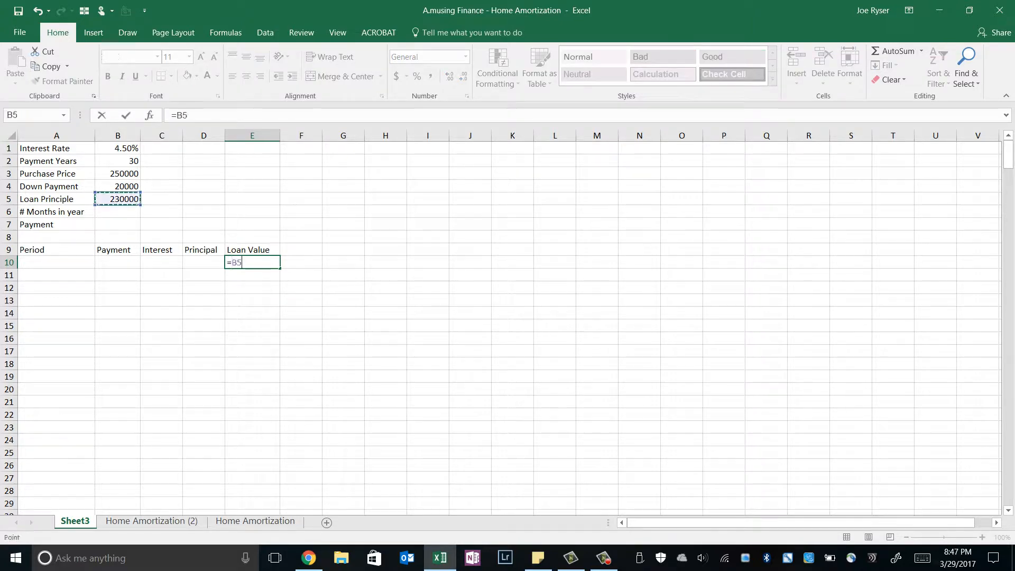
pyautogui.press('Return')
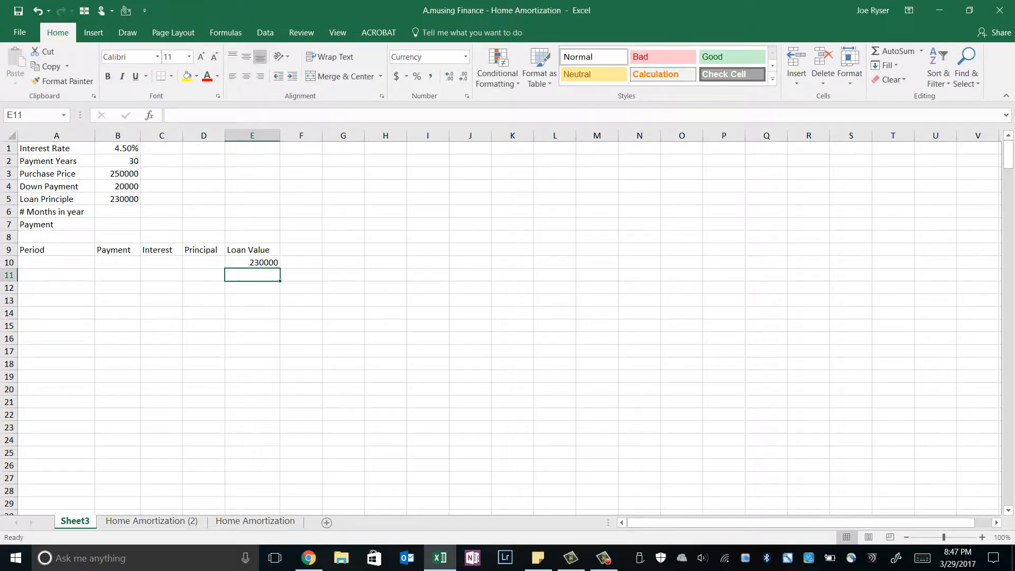
pyautogui.press('Up')
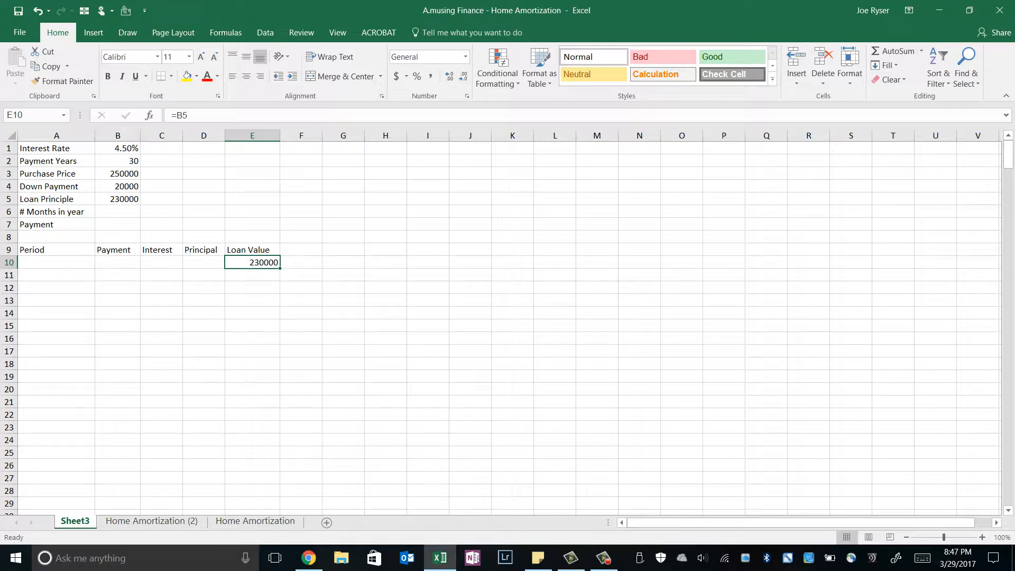
# Step: Enter 12 as the number of months in a year in B6
pyautogui.click(117, 212)
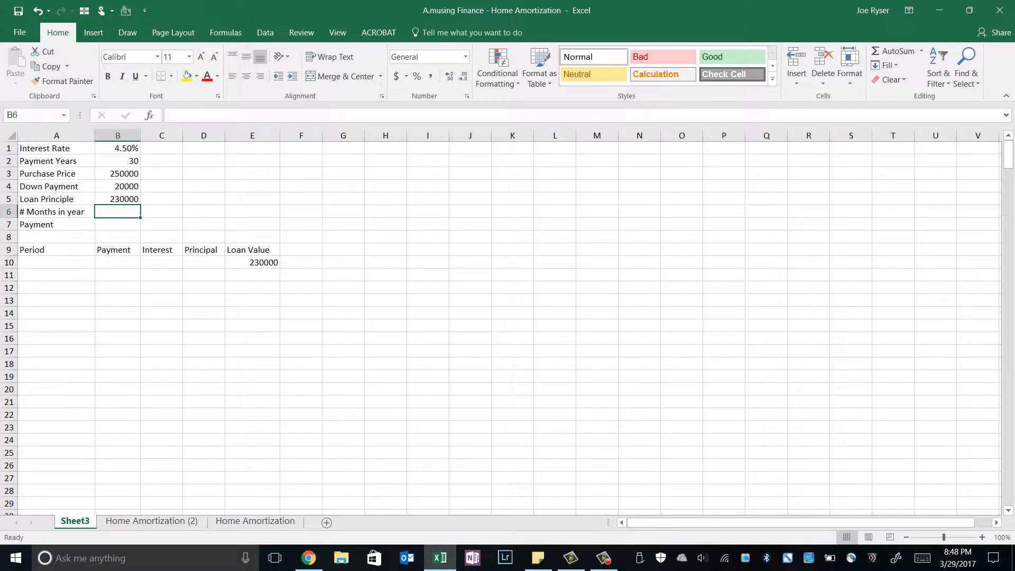
pyautogui.write('12')
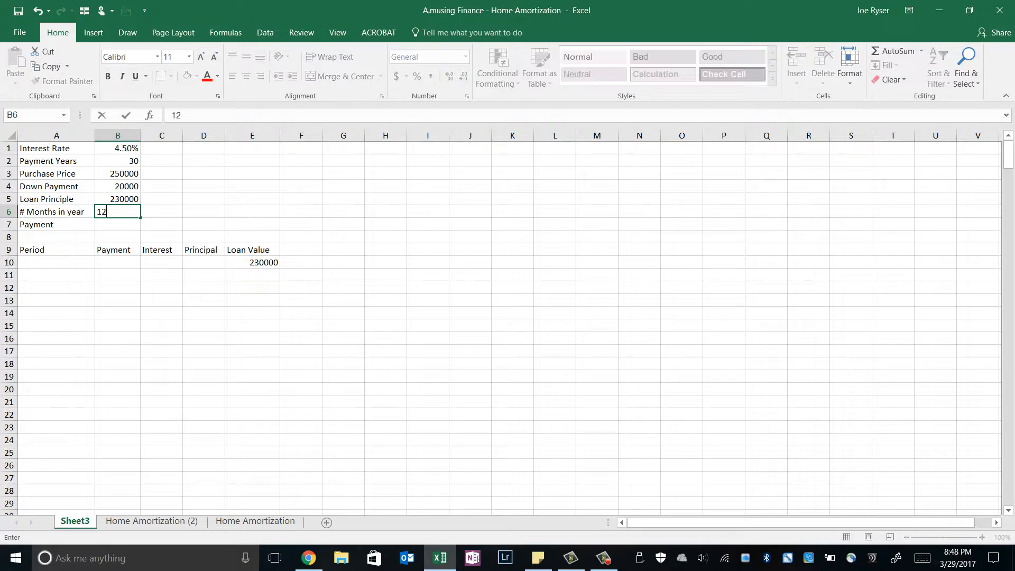
pyautogui.press('Return')
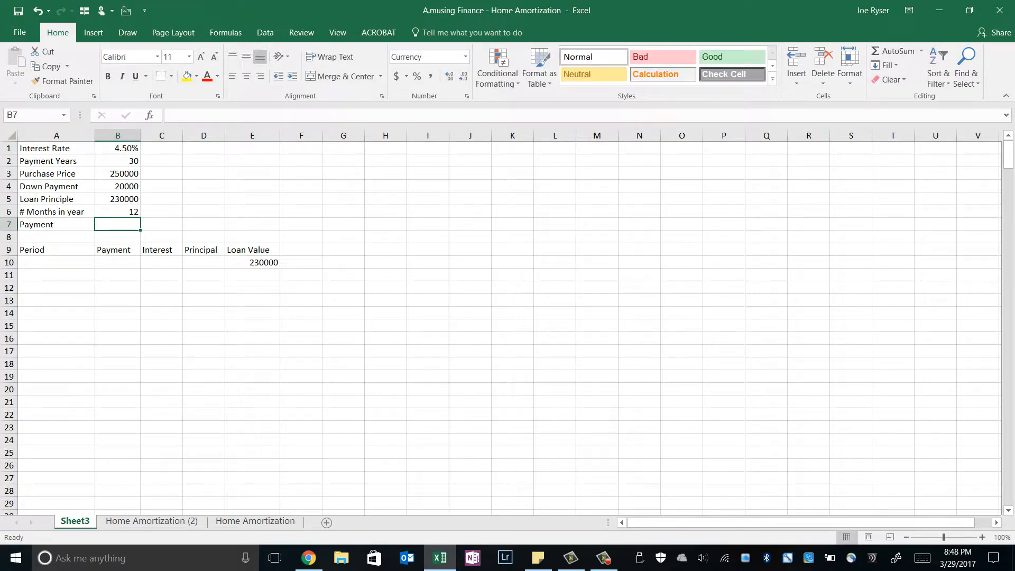
pyautogui.press('Up')
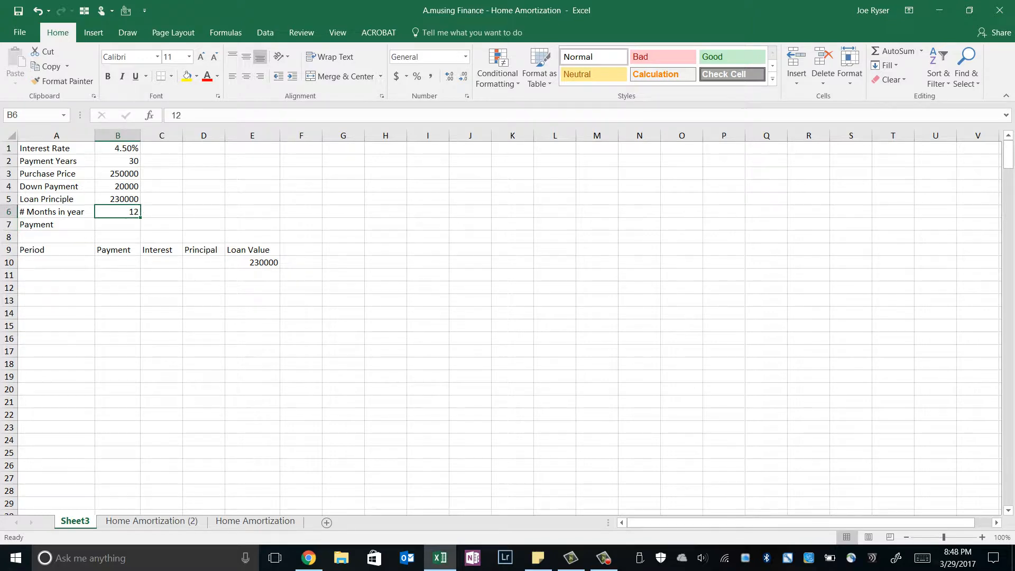
# Step: Calculate the monthly loan payment in B7 with the formula =PMT(B1/B6,B2*B6,-B5)
pyautogui.press('Down')
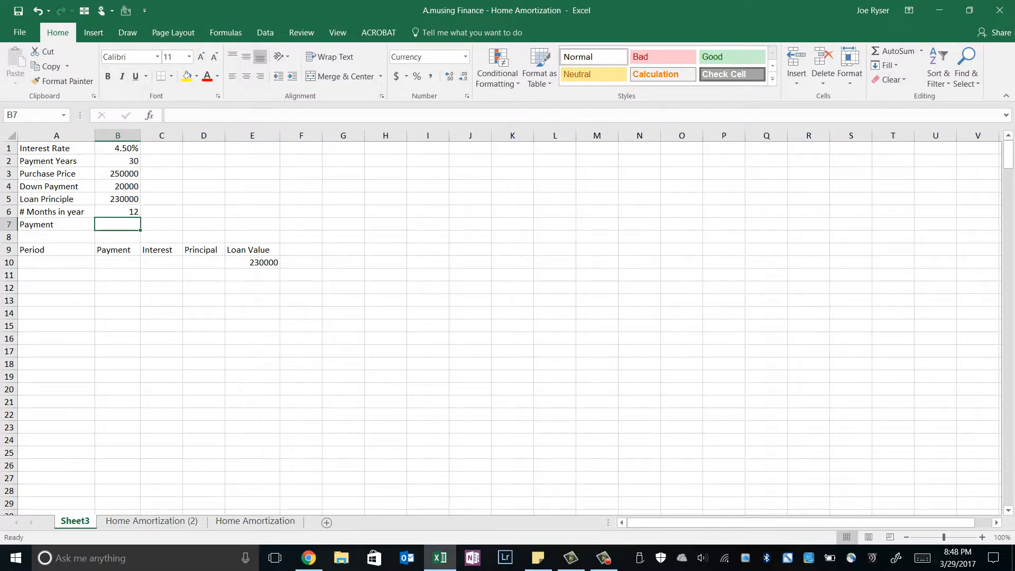
pyautogui.write('=pmt(')
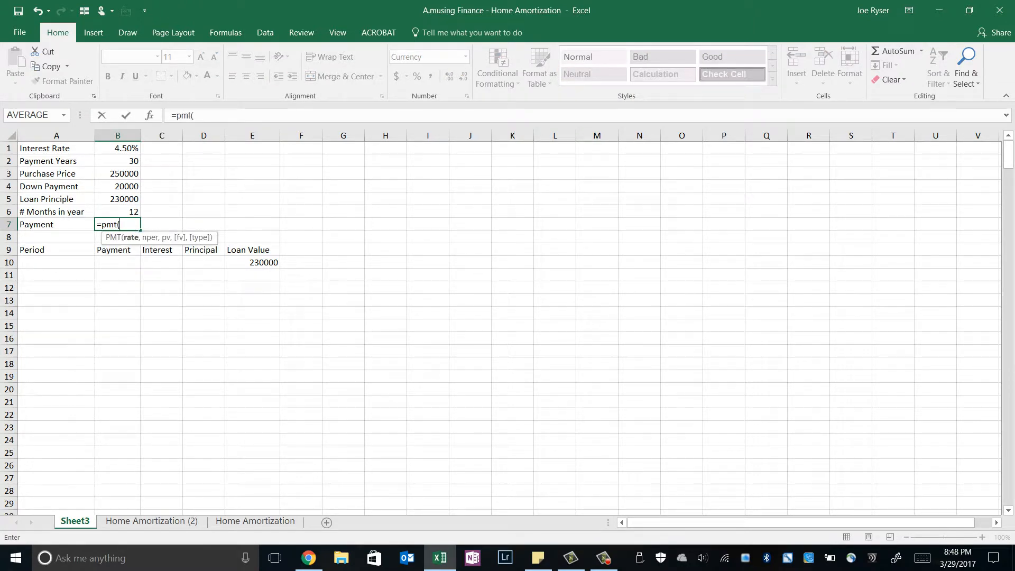
pyautogui.hotkey('ctrl', 'Up')
pyautogui.write('/')
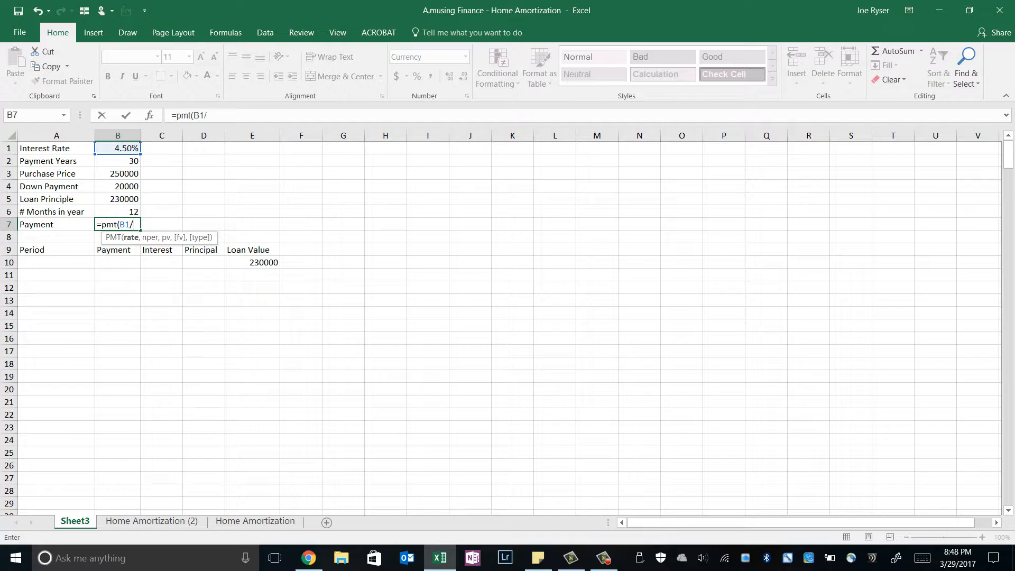
pyautogui.press('Up')
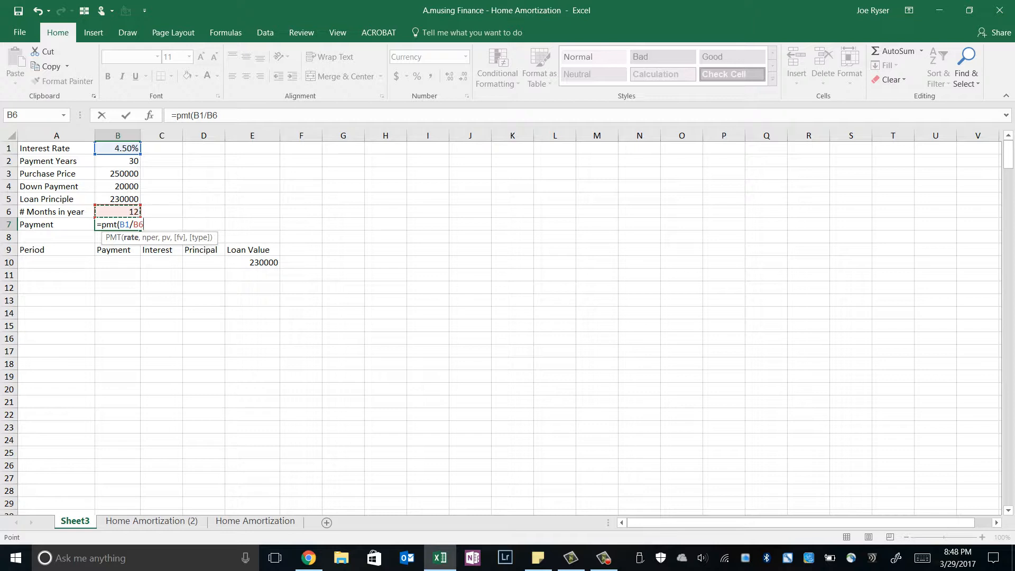
pyautogui.write(',')
pyautogui.click(117, 161)
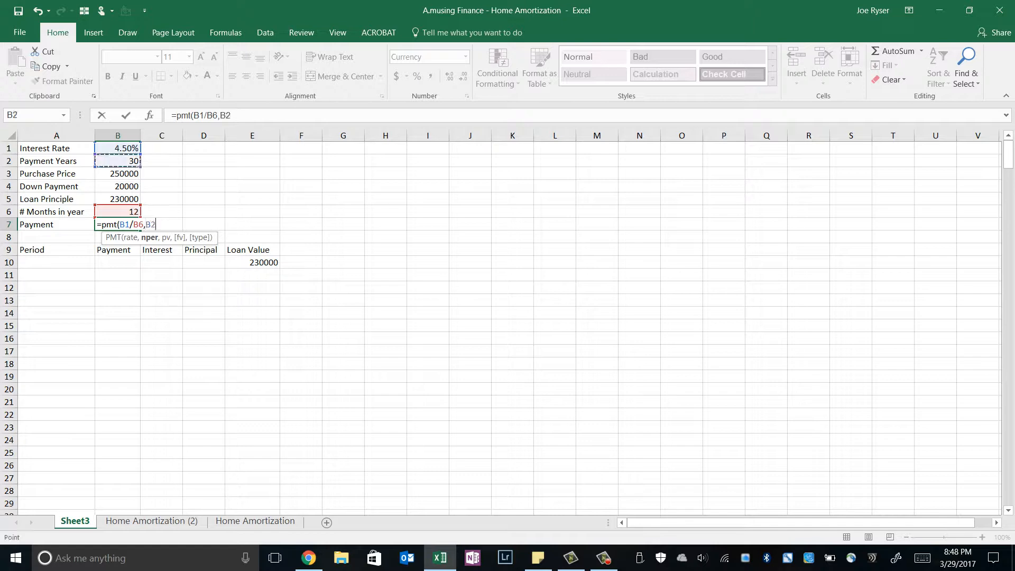
pyautogui.write('*')
pyautogui.click(117, 212)
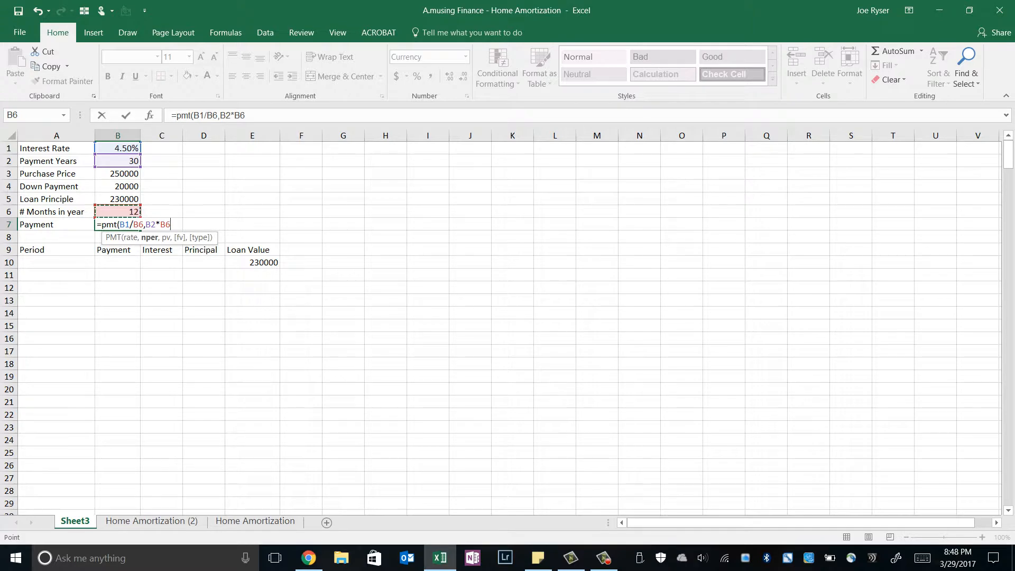
pyautogui.write(',-')
pyautogui.click(117, 199)
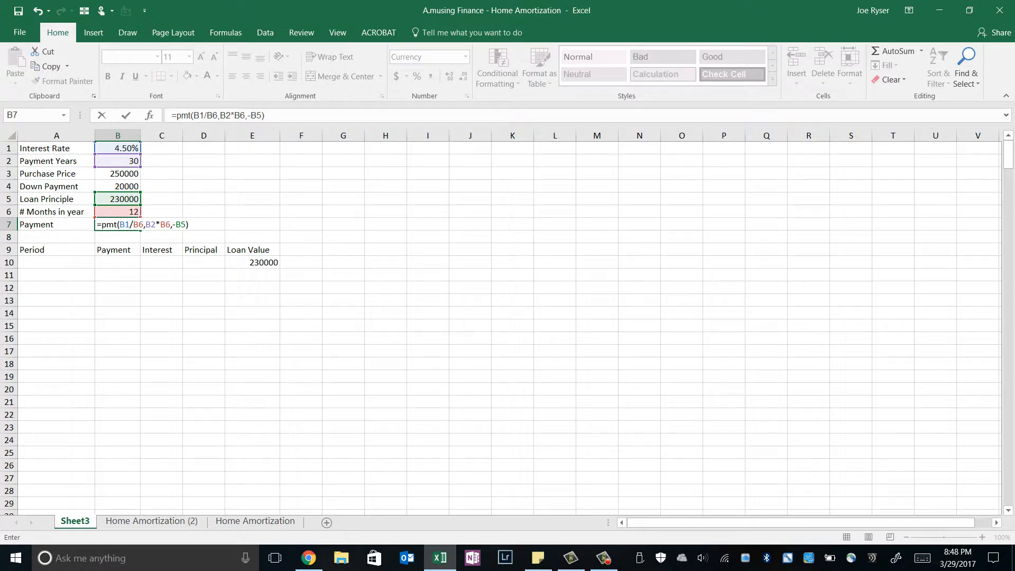
pyautogui.press('Return')
pyautogui.press('Up')
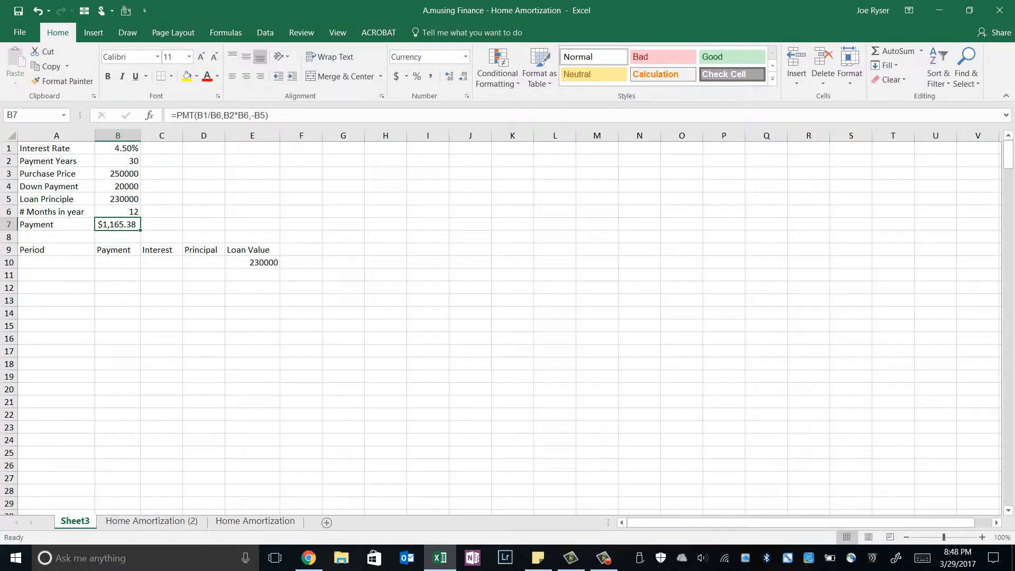
# Step: Enter the starting period numbers 0, 1, 2 and 3 in A10:A13 under the Period heading
pyautogui.press('Down')
pyautogui.press('Left')
pyautogui.press('Down')
pyautogui.press('Down')
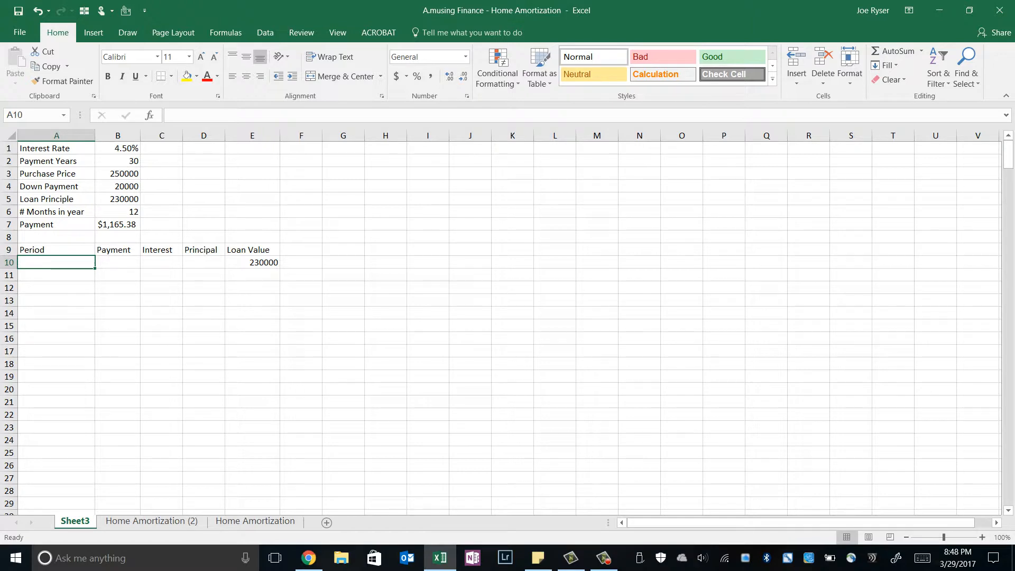
pyautogui.write('0')
pyautogui.press('Return')
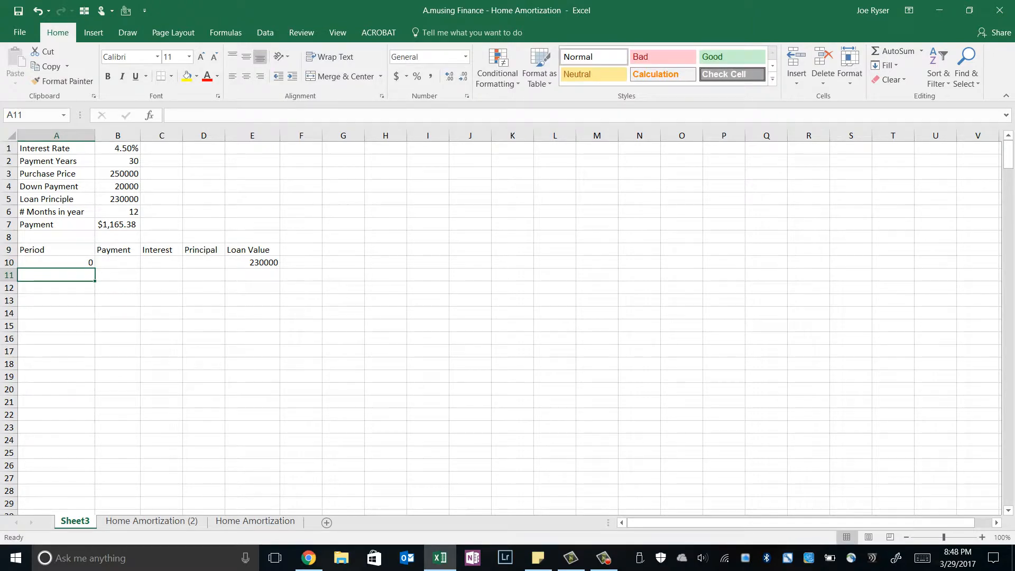
pyautogui.write('1')
pyautogui.press('Return')
pyautogui.write('2')
pyautogui.press('Return')
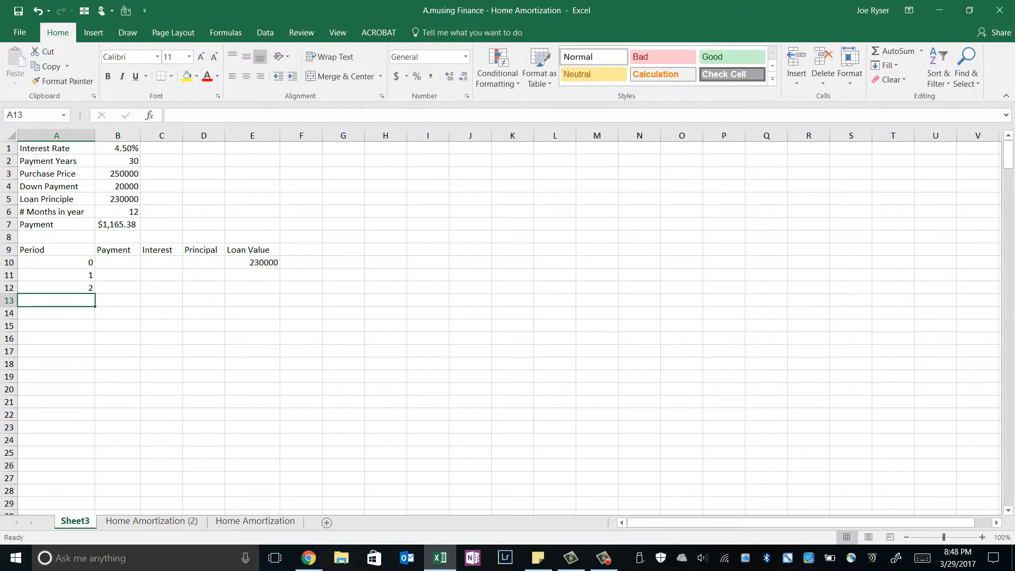
pyautogui.write('3')
pyautogui.press('Return')
# Step: Extend the number series in A10:A13 down the Period column to period 360 in A370
pyautogui.press('Up')
pyautogui.press('Up')
pyautogui.press('Up')
pyautogui.press('Up')
pyautogui.hotkey('shift', 'Down')
pyautogui.hotkey('shift', 'Down')
pyautogui.hotkey('shift', 'Down')
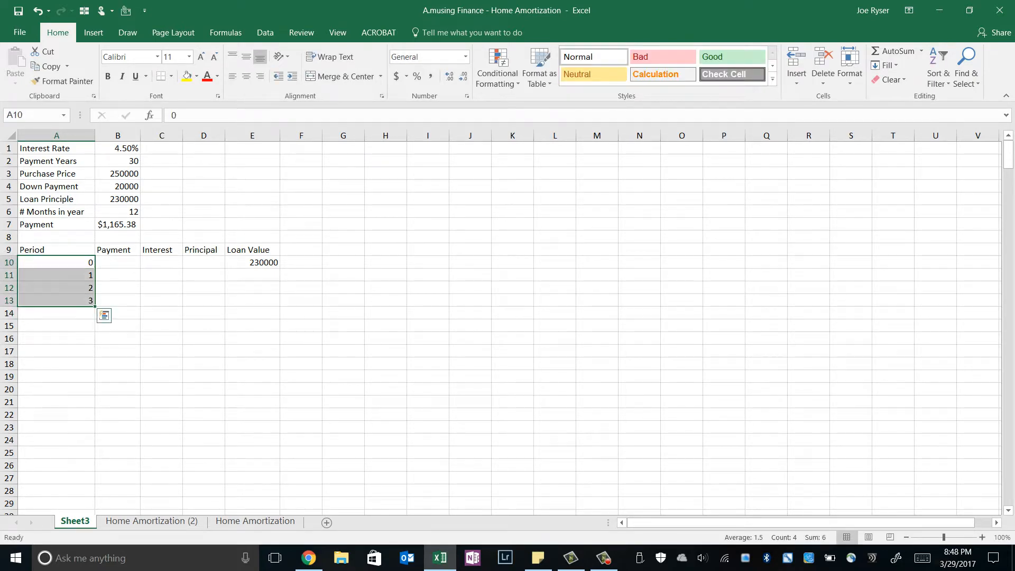
pyautogui.hotkey('shift', 'Up')
pyautogui.hotkey('shift', 'Up')
pyautogui.hotkey('shift', 'Up')
pyautogui.hotkey('shift', 'Down')
pyautogui.hotkey('shift', 'Down')
pyautogui.hotkey('shift', 'Down')
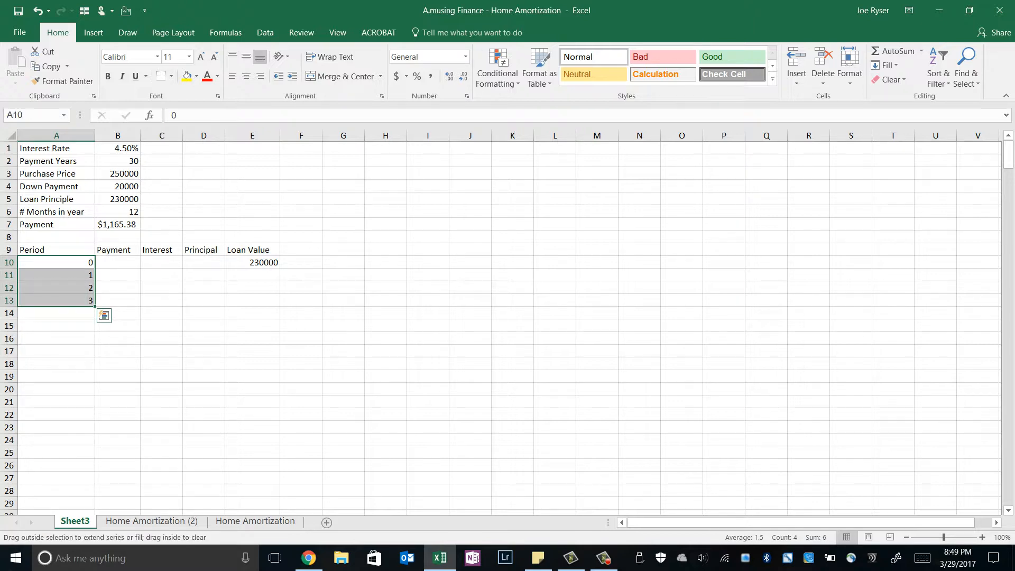
pyautogui.moveTo(95, 306); pyautogui.dragTo(95, 500)
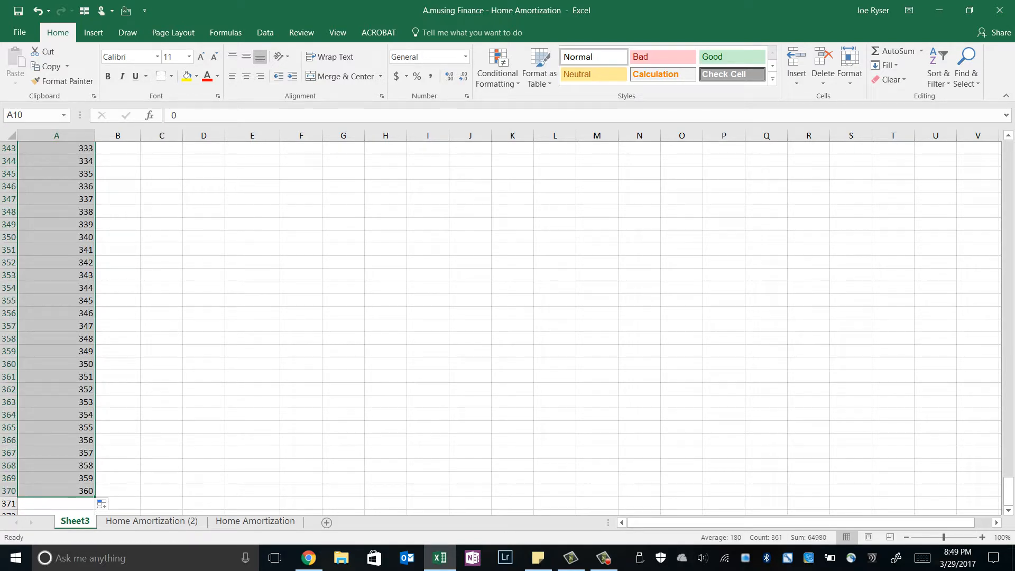
# Step: Set the period 1 payment in B11 to the calculated monthly payment with the absolute reference =$B$7
pyautogui.press('Right')
pyautogui.press('Up')
pyautogui.press('Up')
pyautogui.press('Up')
pyautogui.press('Up')
pyautogui.press('Up')
pyautogui.press('Up')
pyautogui.press('Up')
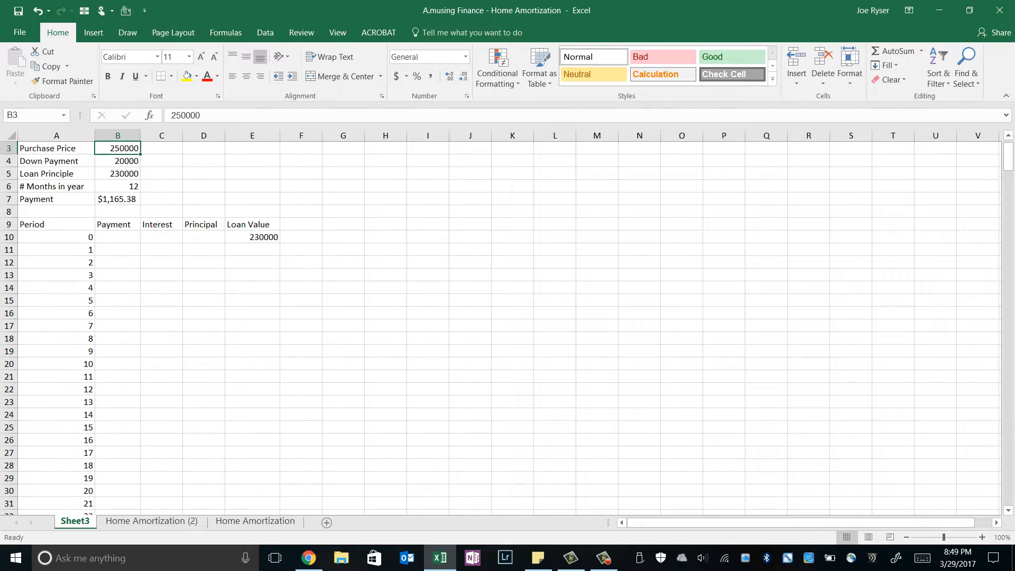
pyautogui.press('Up')
pyautogui.press('Up')
pyautogui.hotkey('ctrl', 'Down')
pyautogui.hotkey('ctrl', 'Down')
pyautogui.press('Down')
pyautogui.press('Down')
pyautogui.press('Up')
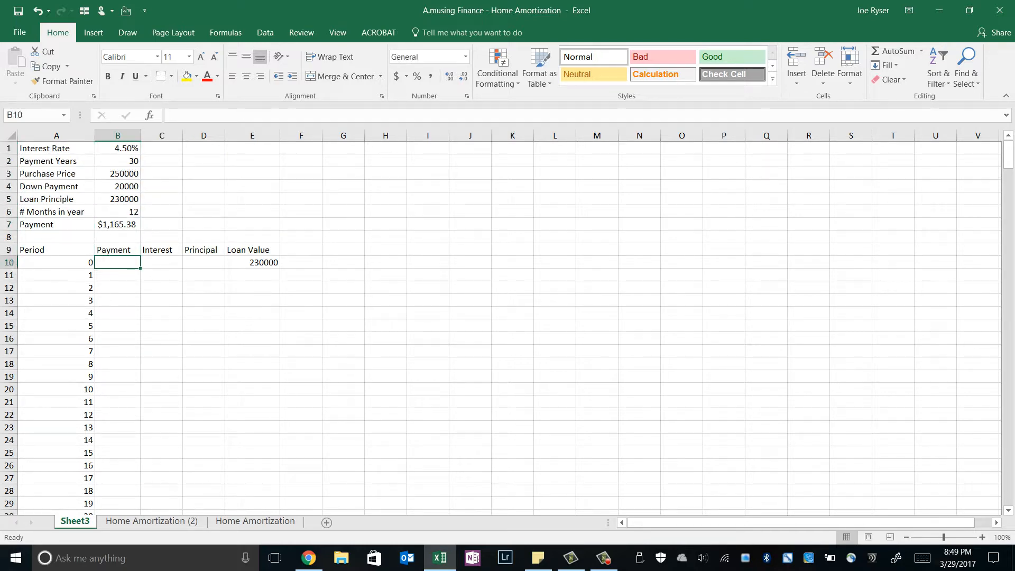
pyautogui.press('Left')
pyautogui.press('Right')
pyautogui.press('Down')
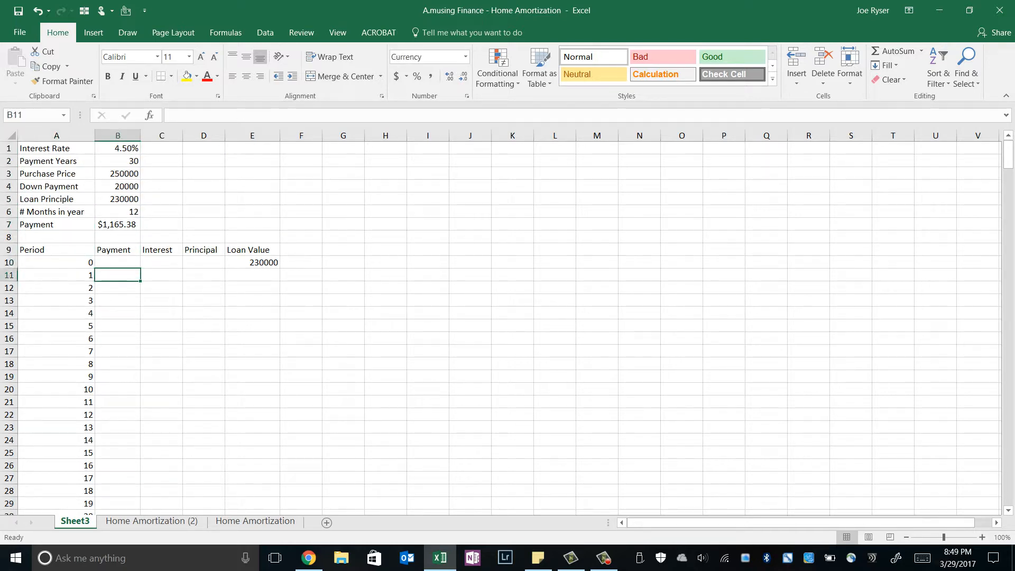
pyautogui.write('=')
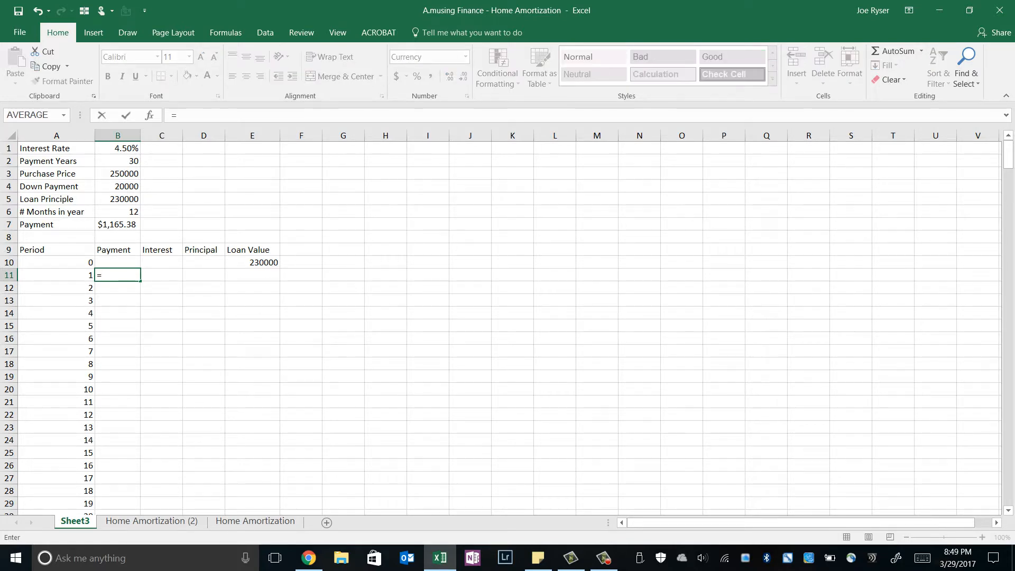
pyautogui.press('Up')
pyautogui.press('Up')
pyautogui.press('Up')
pyautogui.press('Up')
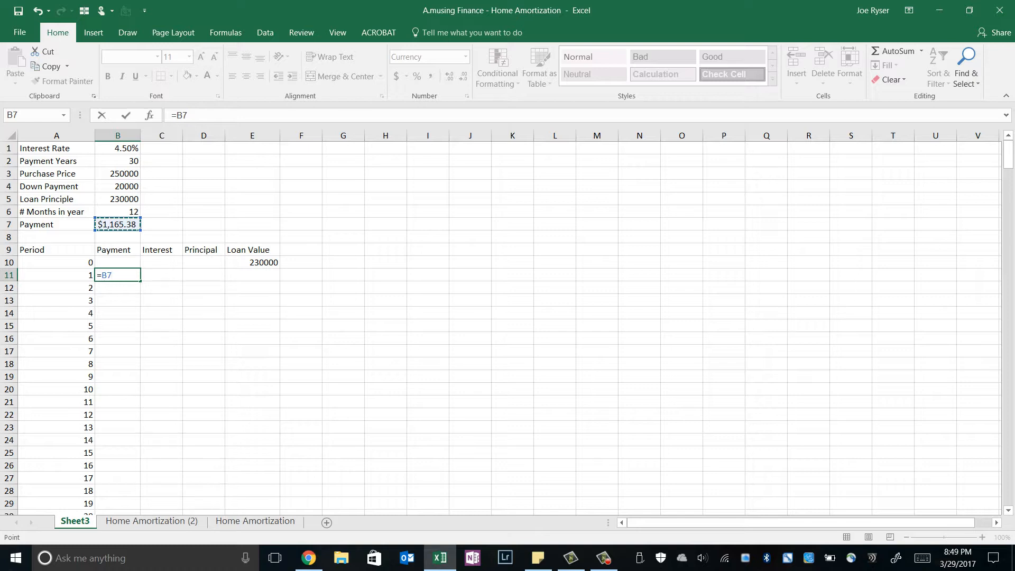
pyautogui.press('F4')
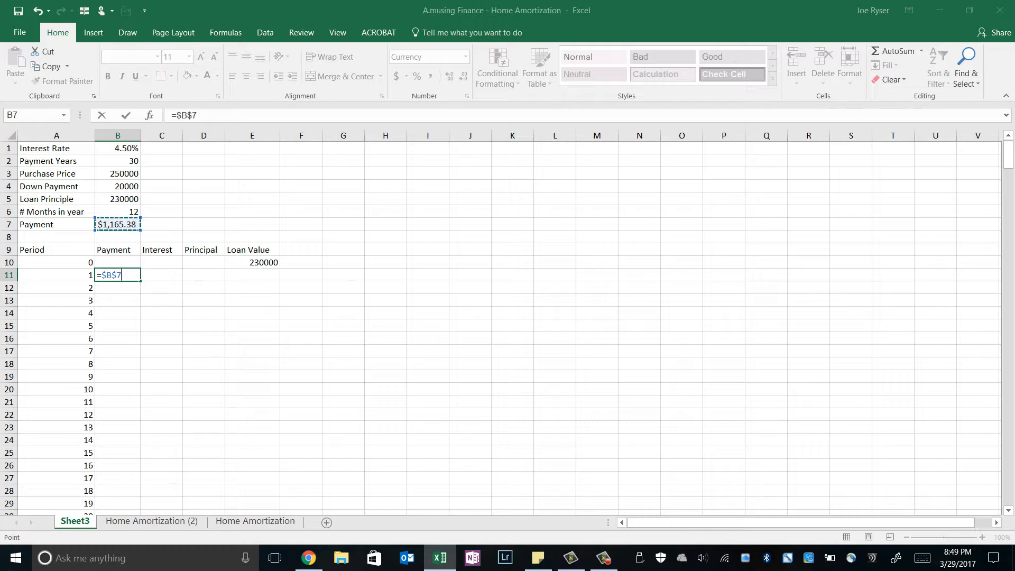
pyautogui.press('Return')
# Step: Build the period 1 interest formula in C11 as =E10*B1/B6, from the loan value, interest rate and months in a year
pyautogui.press('Up')
pyautogui.press('Right')
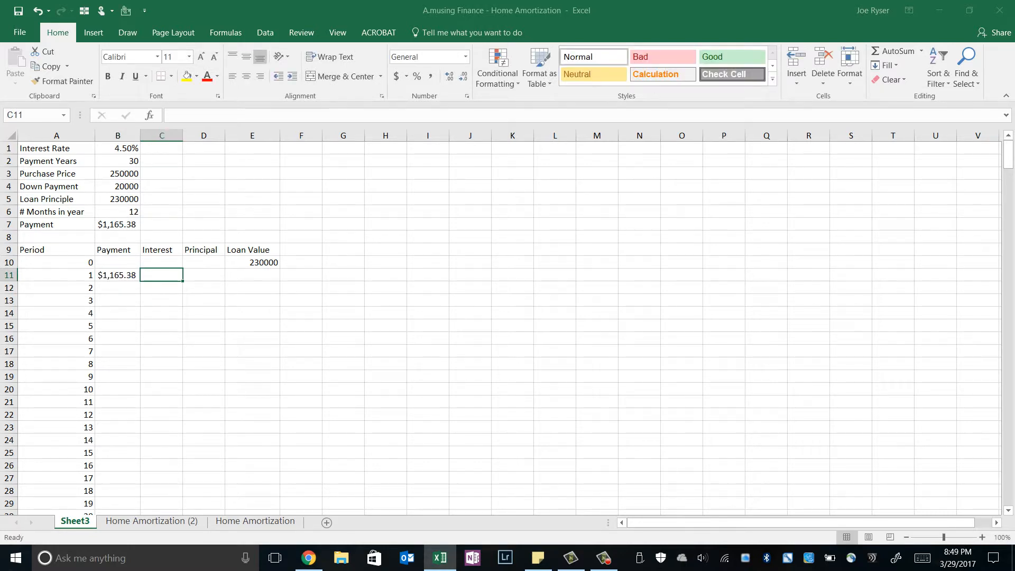
pyautogui.write('=')
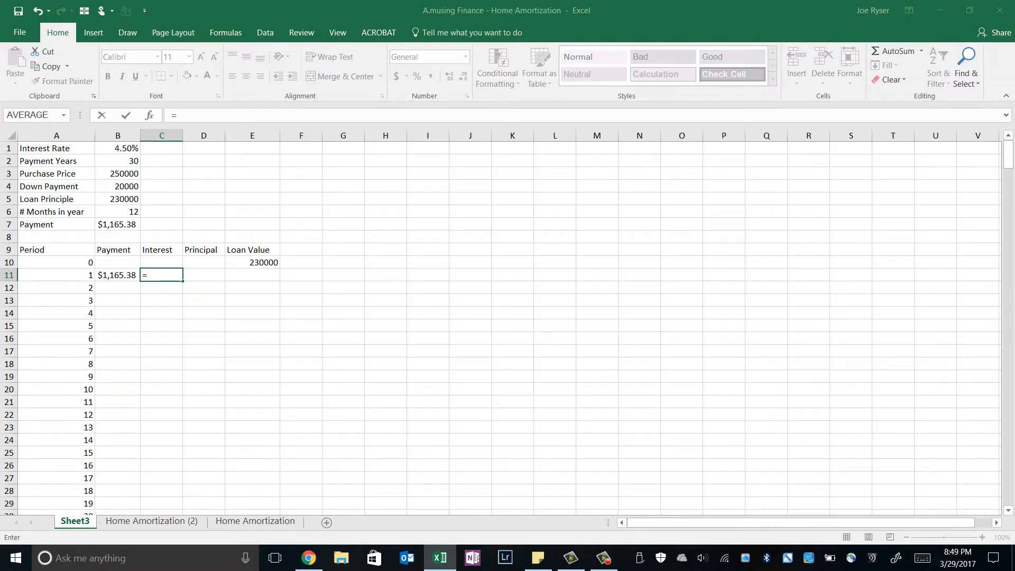
pyautogui.click(252, 263)
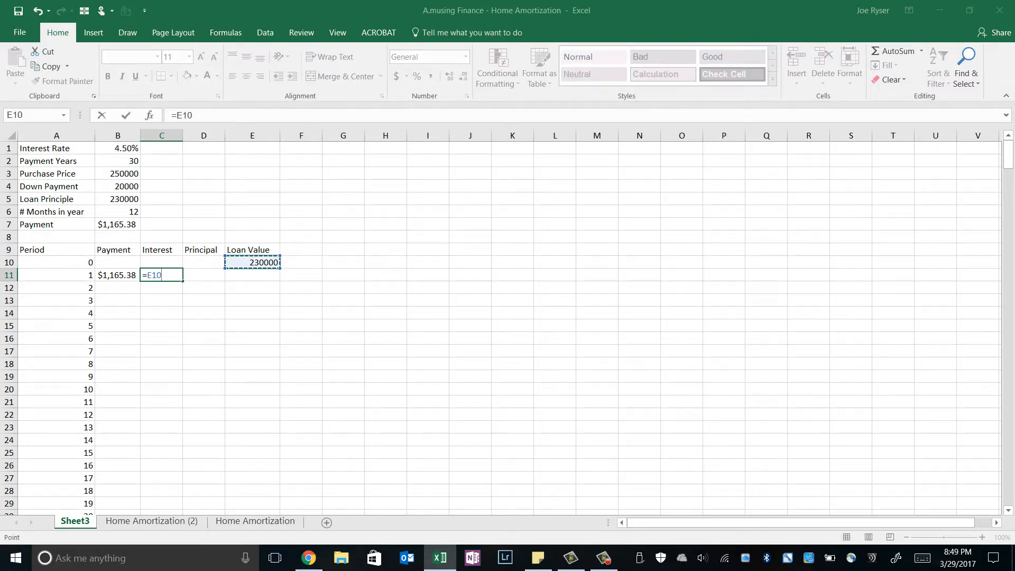
pyautogui.write('*')
pyautogui.click(118, 149)
pyautogui.write('/')
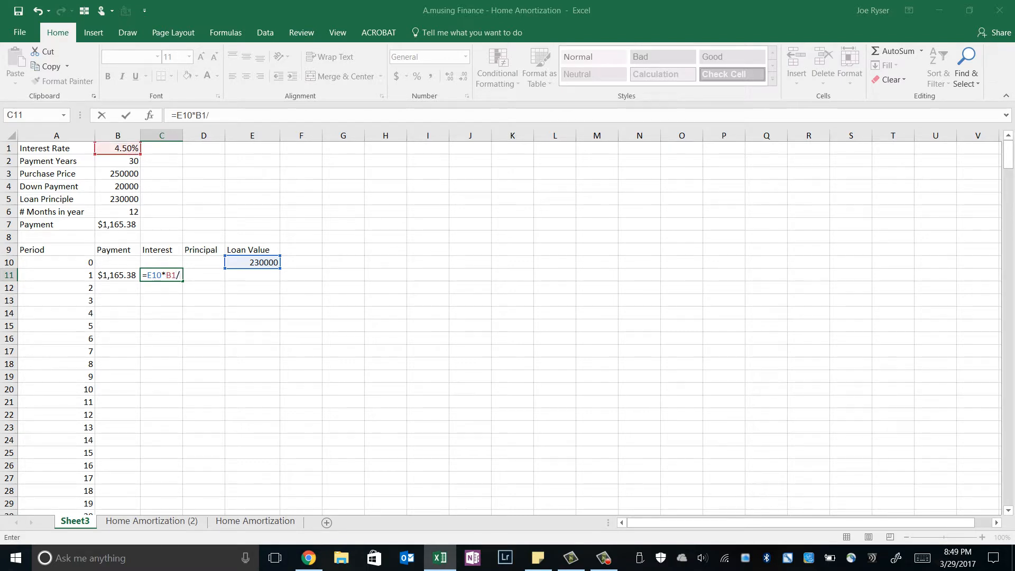
pyautogui.click(118, 212)
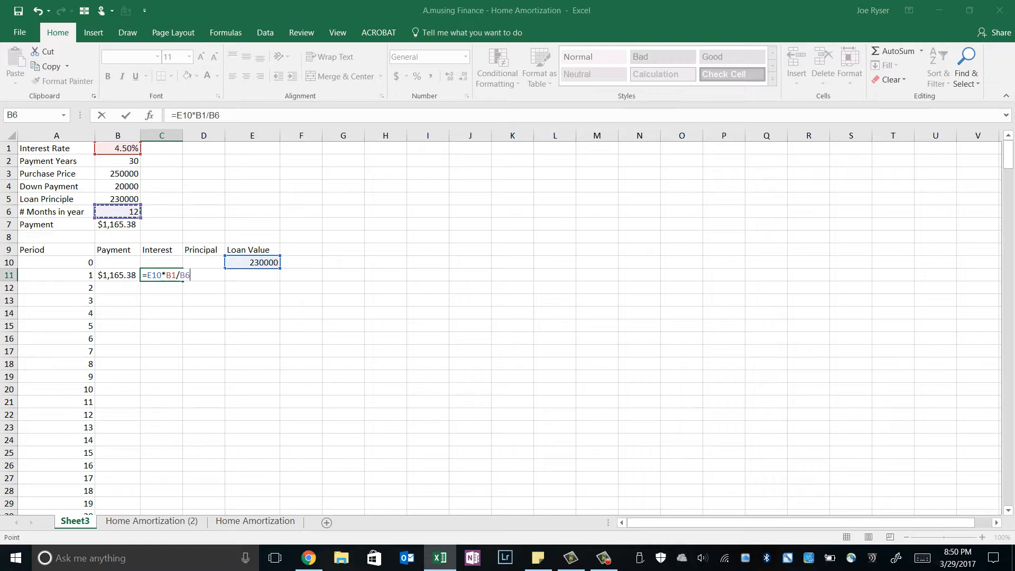
# Step: Make the rate and months references in the C11 interest formula absolute, giving =E10*$B$1/$B$6, and commit it
pyautogui.click(201, 115)
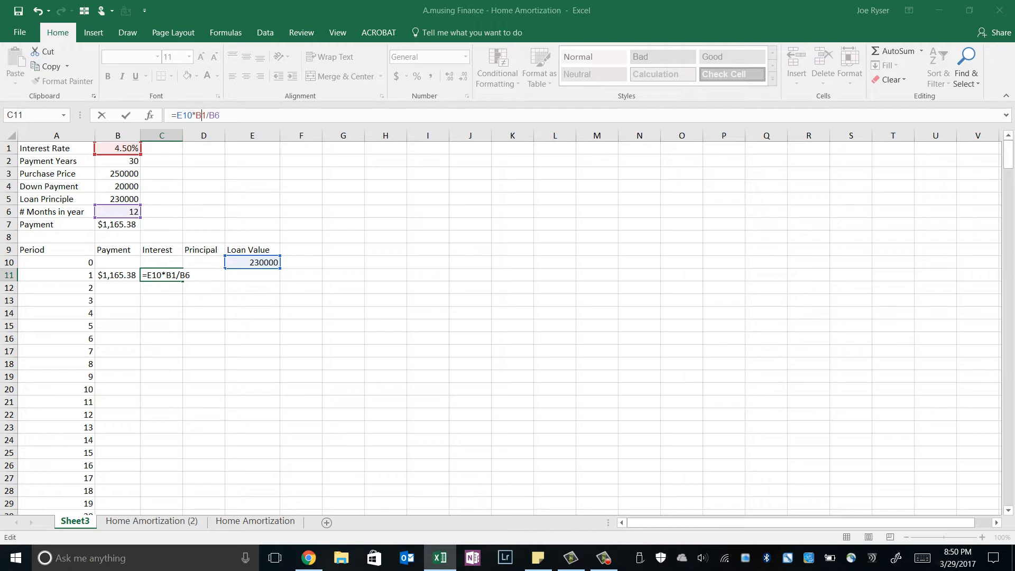
pyautogui.press('F4')
pyautogui.press('F4')
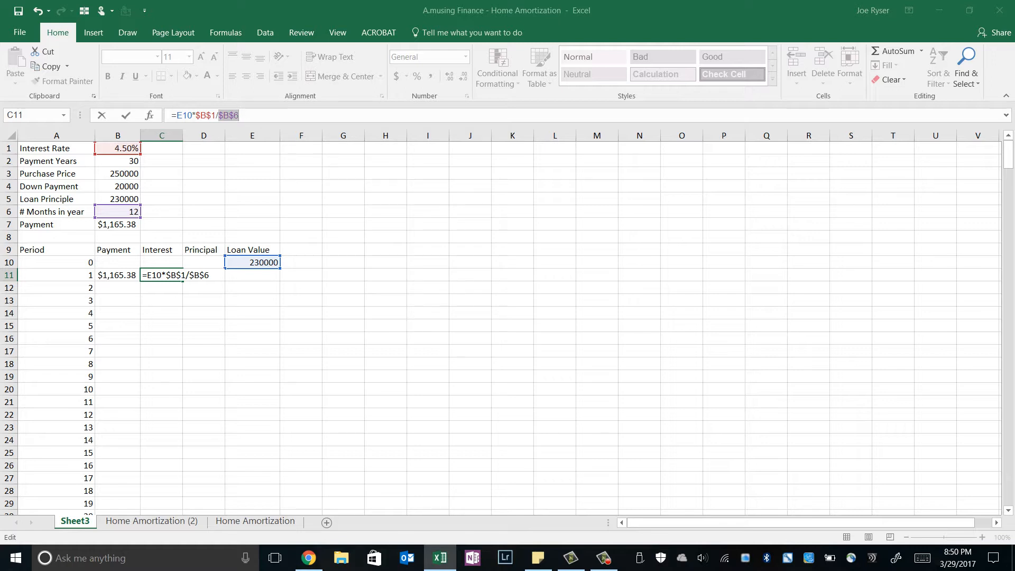
pyautogui.press('Return')
pyautogui.press('Up')
pyautogui.click(162, 275)
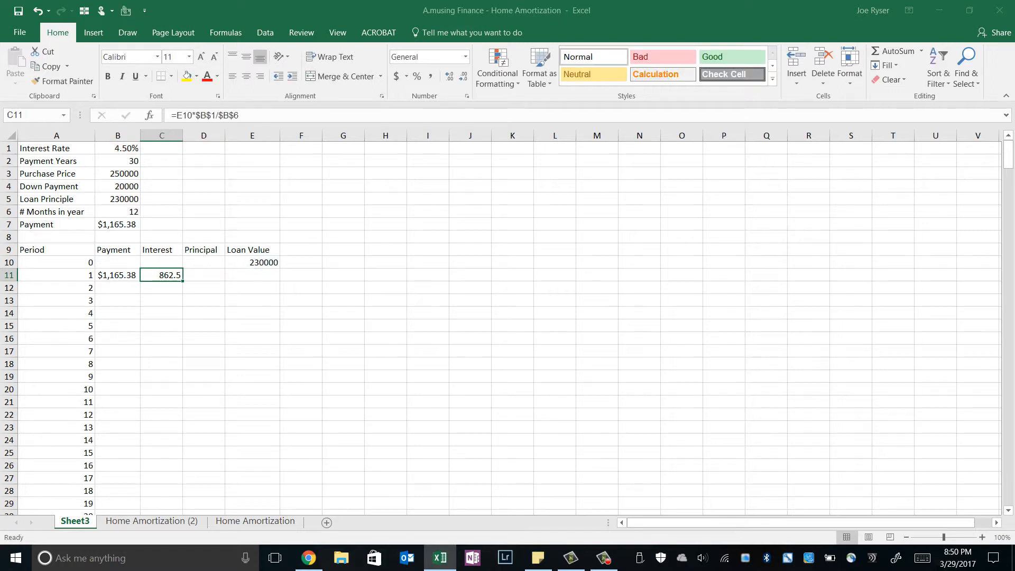
# Step: Calculate the period 1 principal portion in D11 as payment minus interest with =B11-C11
pyautogui.click(203, 275)
pyautogui.click(162, 275)
pyautogui.click(203, 275)
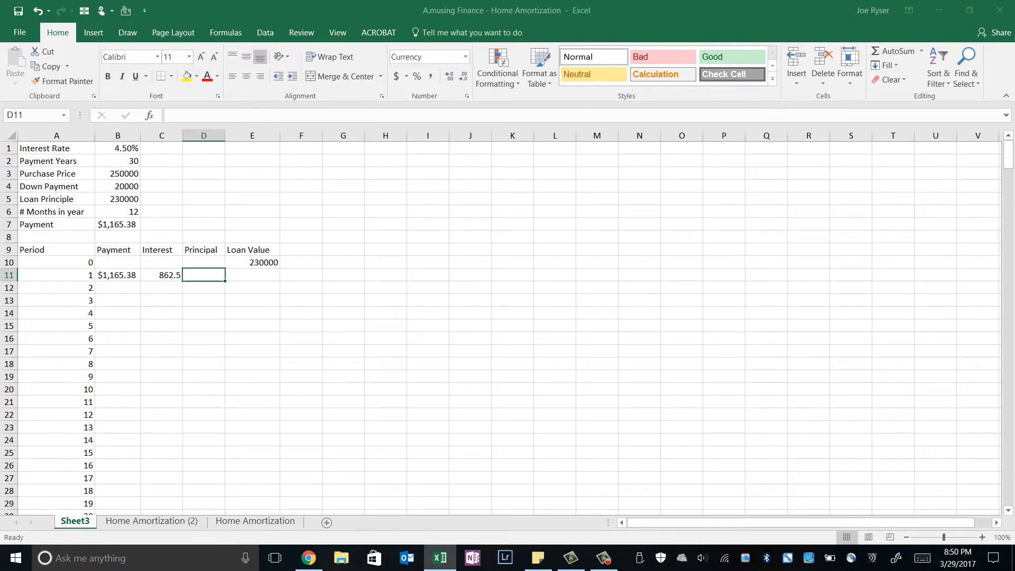
pyautogui.write('=')
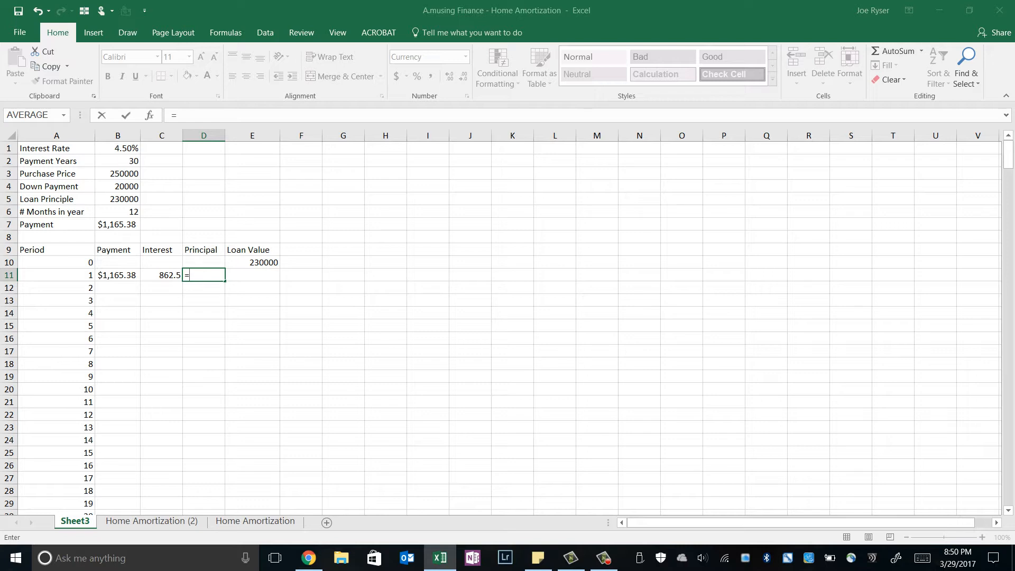
pyautogui.click(118, 275)
pyautogui.write('-')
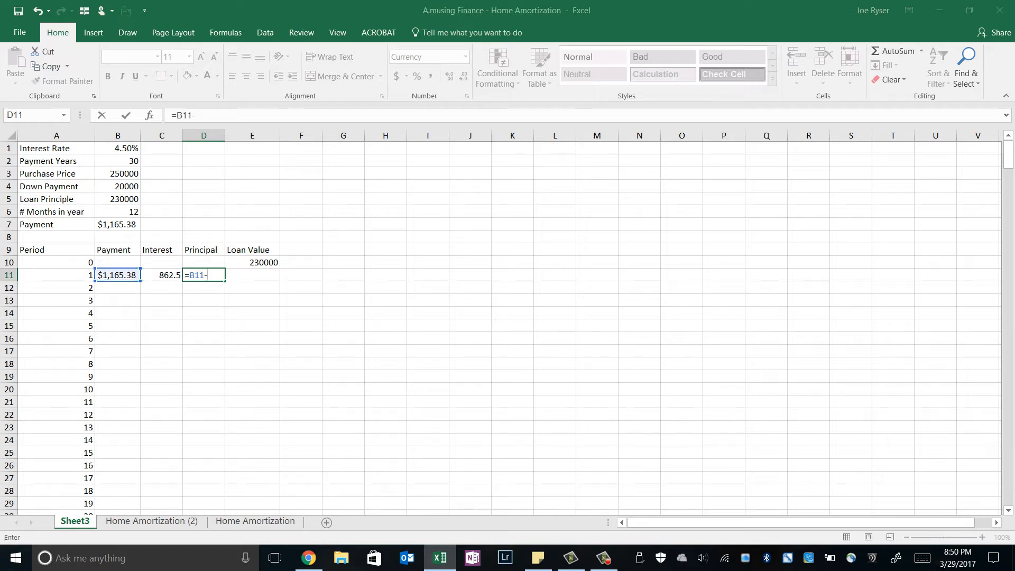
pyautogui.press('Left')
pyautogui.press('Return')
# Step: Calculate the remaining loan value for period 1 in E11 with the formula =E10-D11
pyautogui.press('Up')
pyautogui.press('Right')
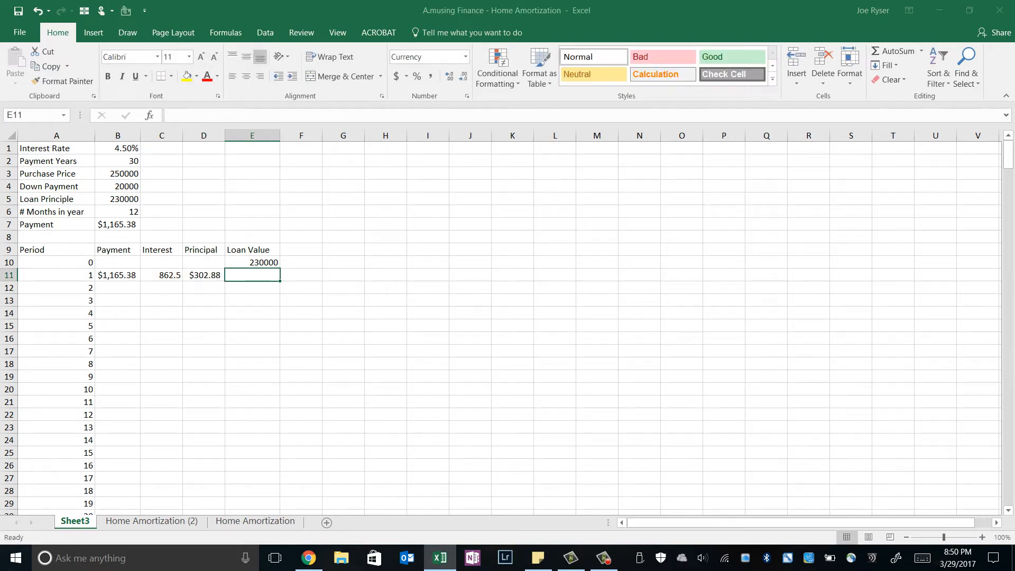
pyautogui.write('=')
pyautogui.press('Up')
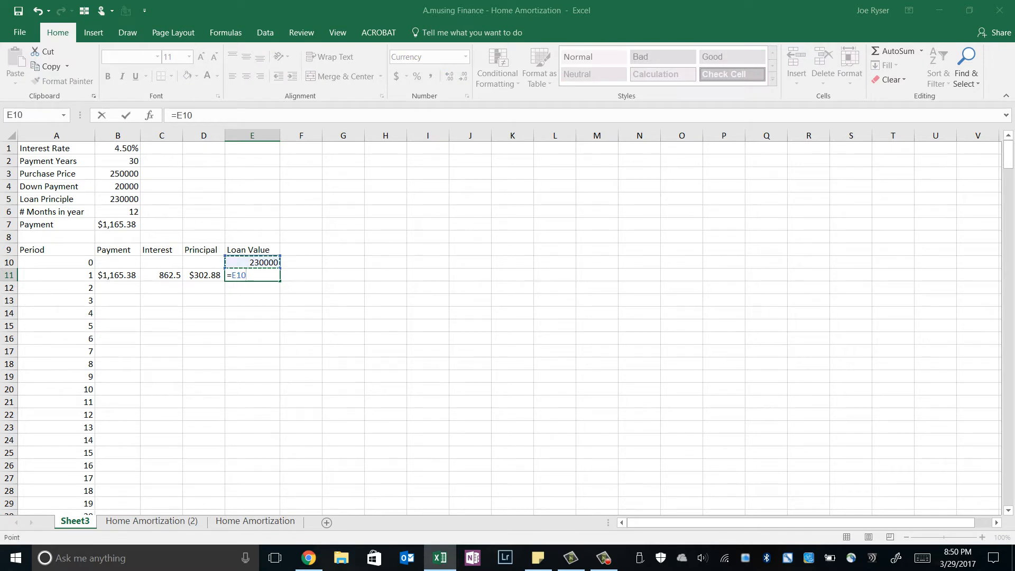
pyautogui.write('-')
pyautogui.press('Left')
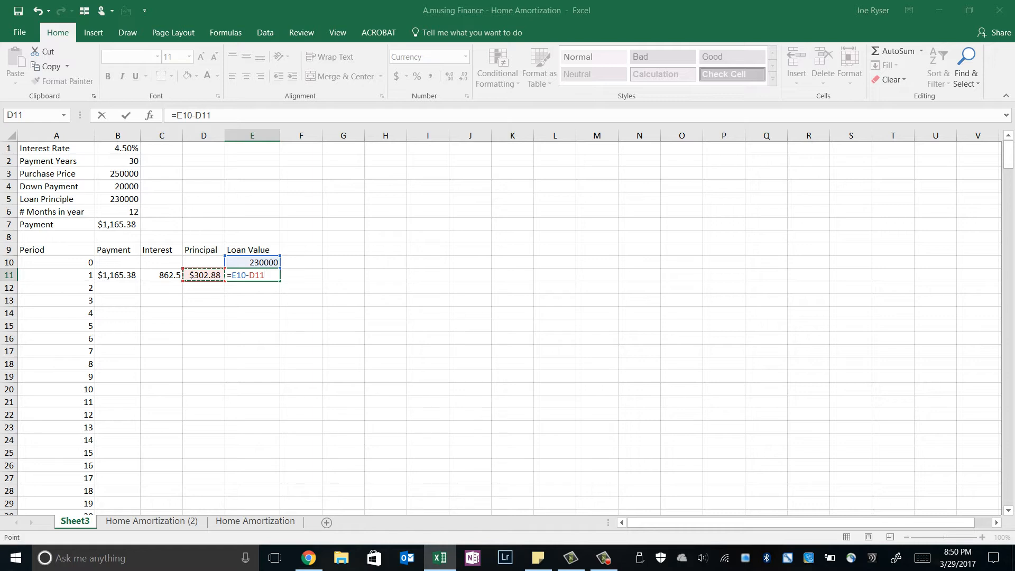
pyautogui.press('Return')
# Step: Fill the period 1 formulas in B11:E11 down through period 360 in row 370
pyautogui.press('Up')
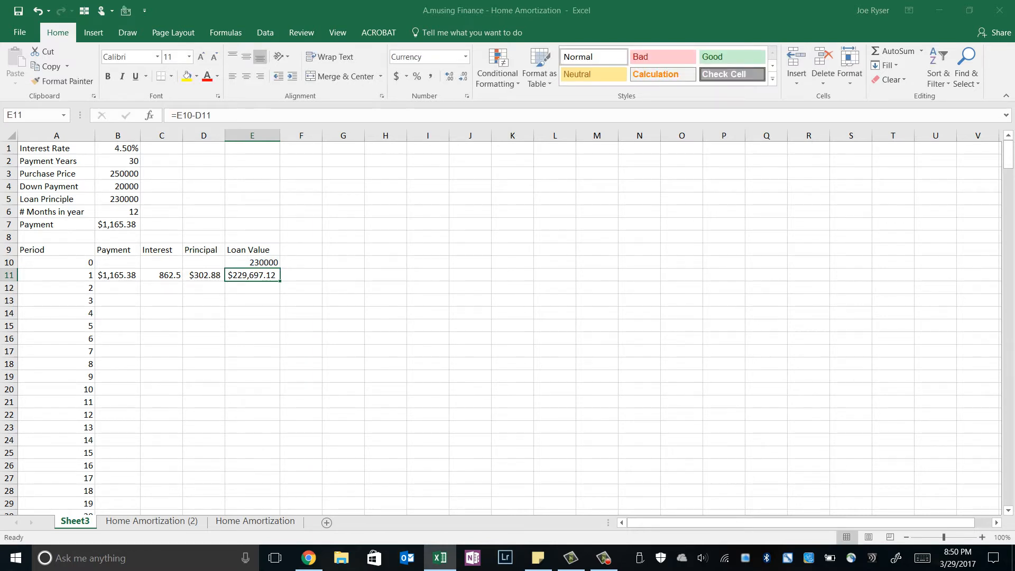
pyautogui.press('Left')
pyautogui.press('Left')
pyautogui.press('Left')
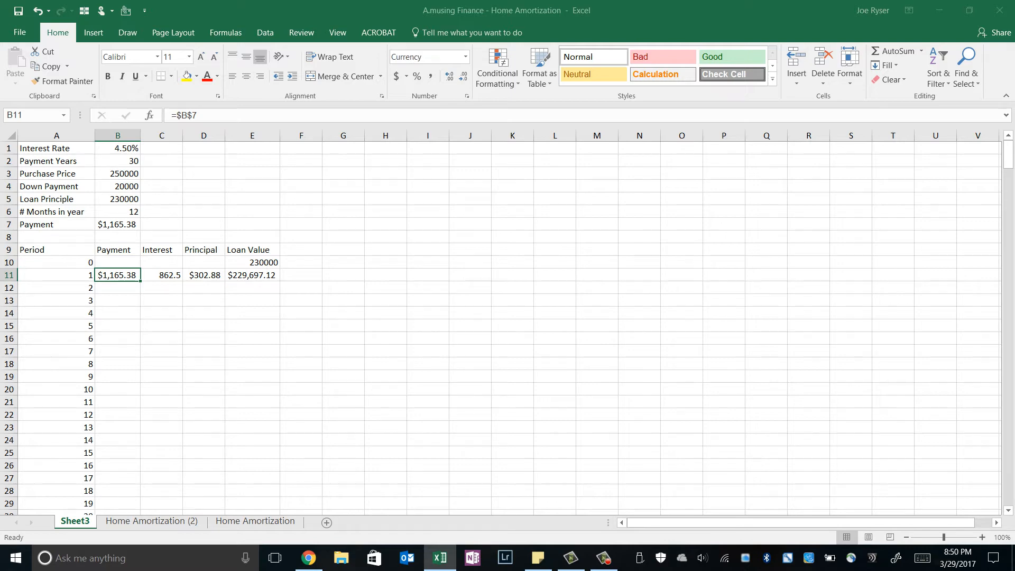
pyautogui.hotkey('shift', 'Right')
pyautogui.hotkey('shift', 'Right')
pyautogui.hotkey('shift', 'Right')
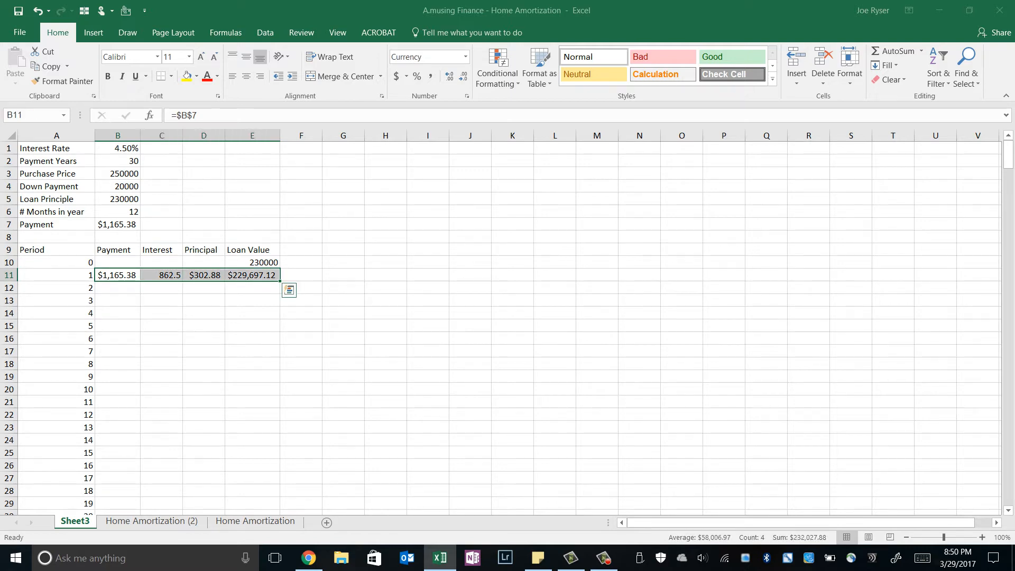
pyautogui.hotkey('ctrl', 'q')
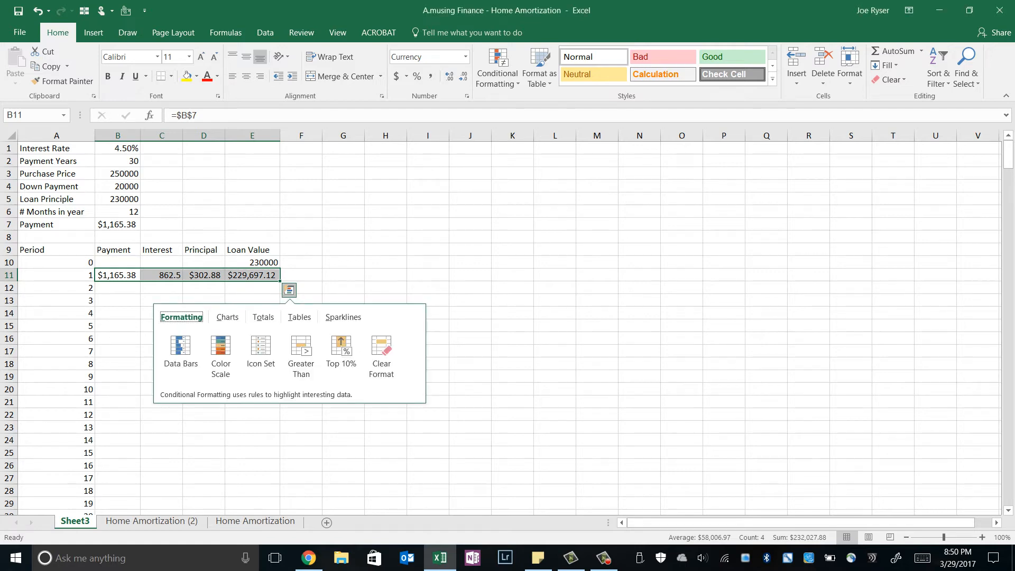
pyautogui.rightClick(258, 278)
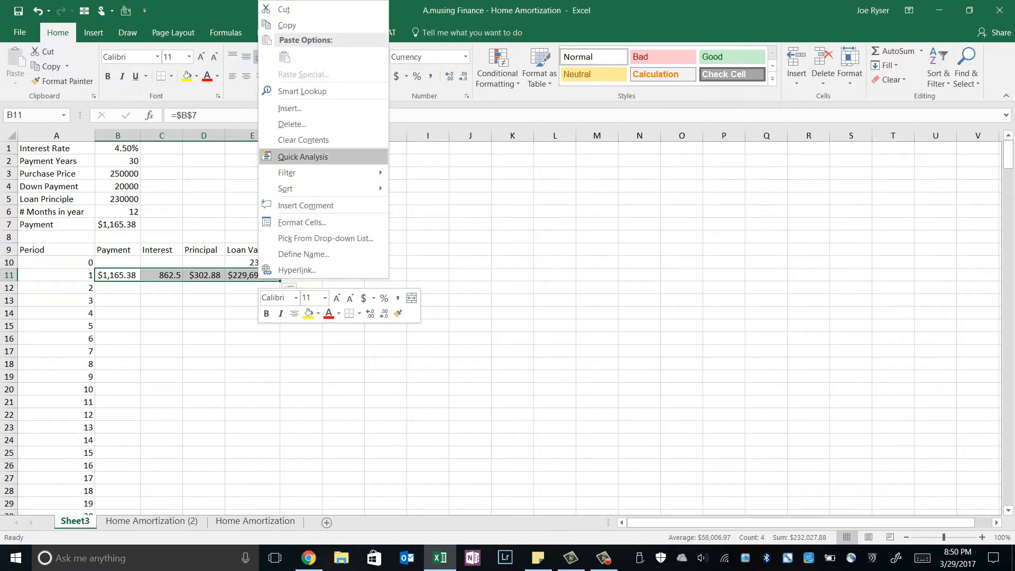
pyautogui.click(287, 25)
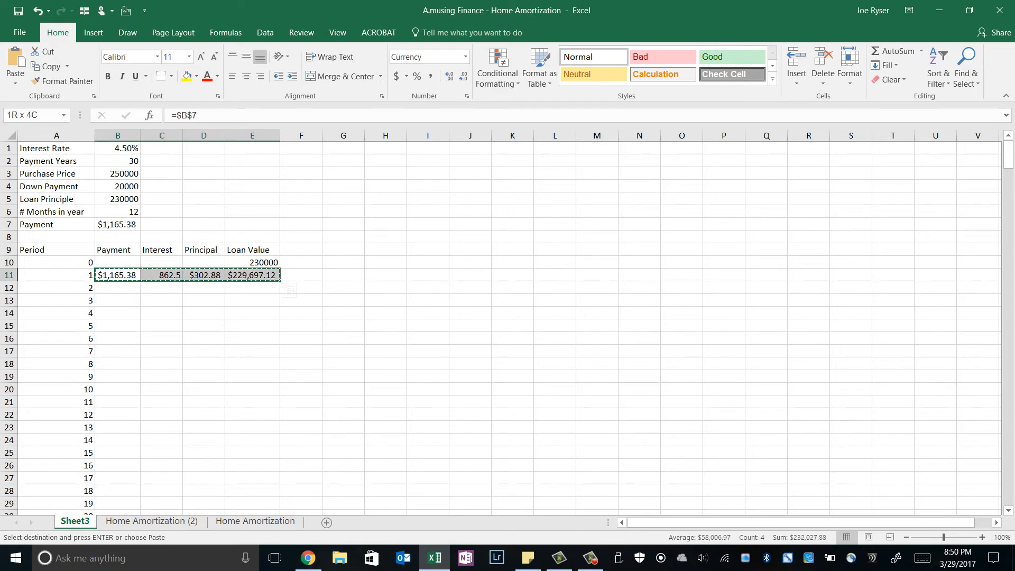
pyautogui.moveTo(280, 281); pyautogui.dragTo(280, 497)
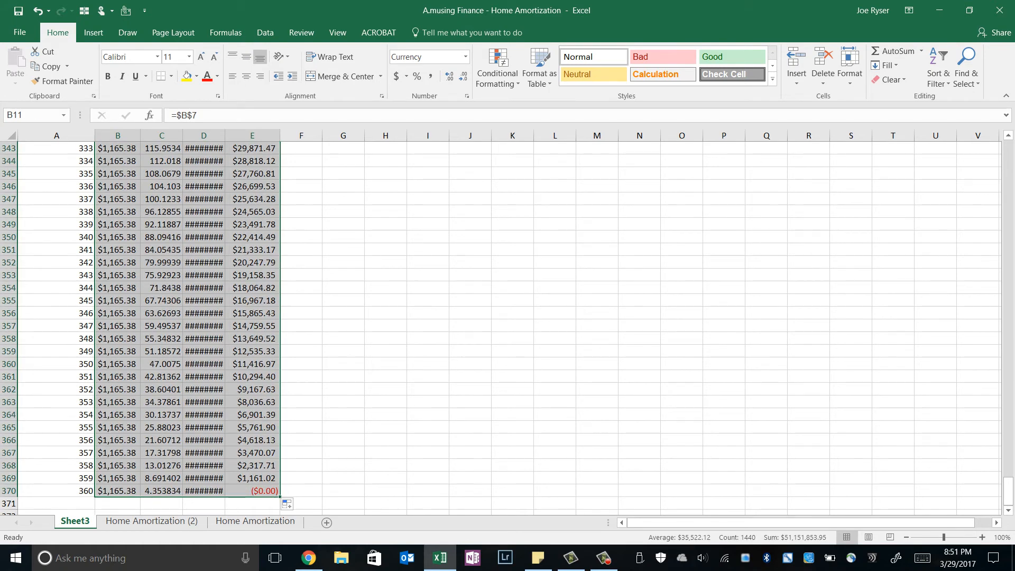
# Step: Widen the Principal column D enough to display its currency values in full
pyautogui.click(252, 490)
pyautogui.moveTo(225, 135); pyautogui.dragTo(246, 135)
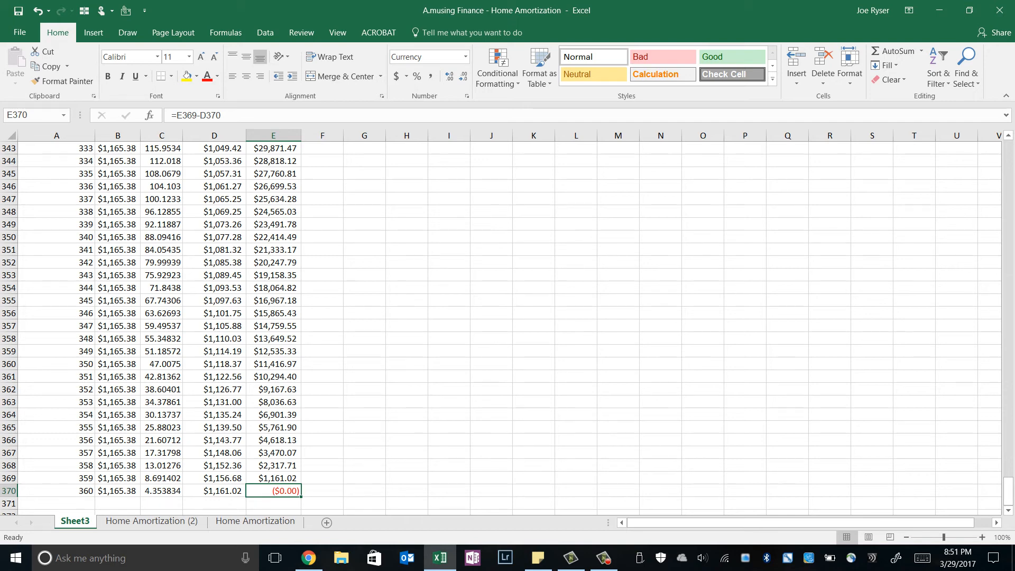
# Step: Check the period 360 row and its ending loan value in E370, and return to the interest rate in B1
pyautogui.click(9, 491)
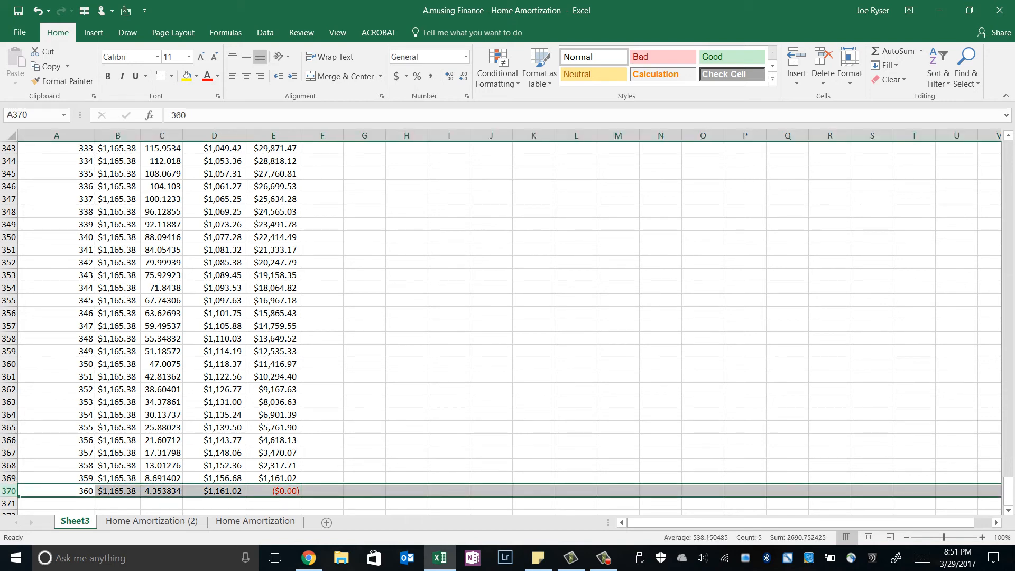
pyautogui.click(273, 491)
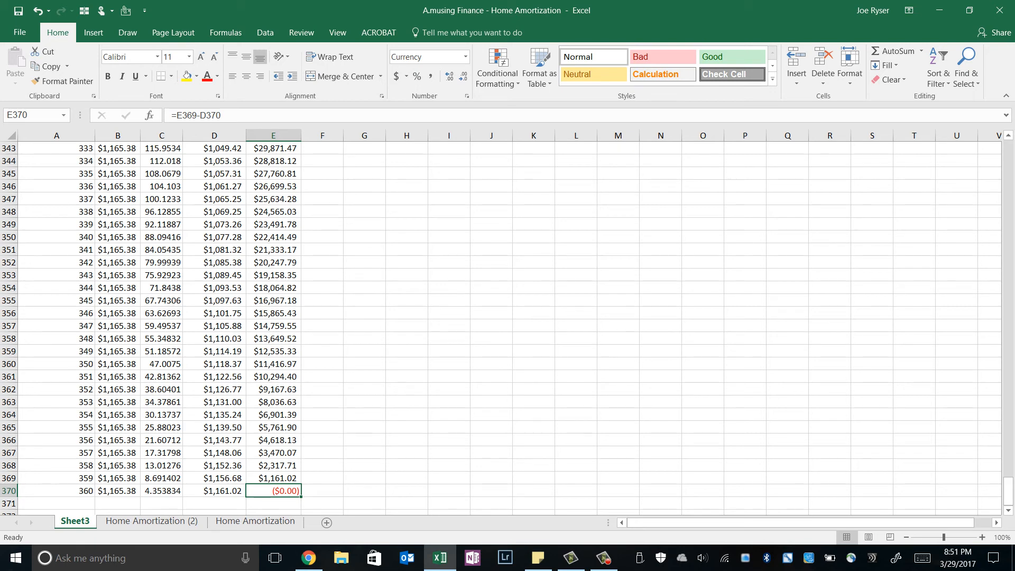
pyautogui.click(273, 478)
pyautogui.hotkey('ctrl', 'Up')
pyautogui.hotkey('ctrl', 'Up')
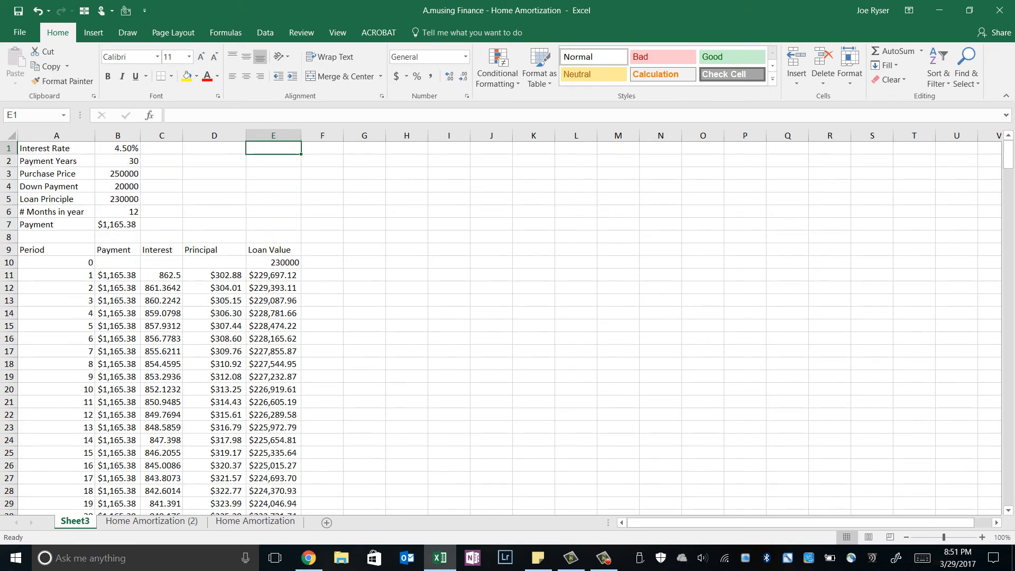
pyautogui.hotkey('ctrl', 'Left')
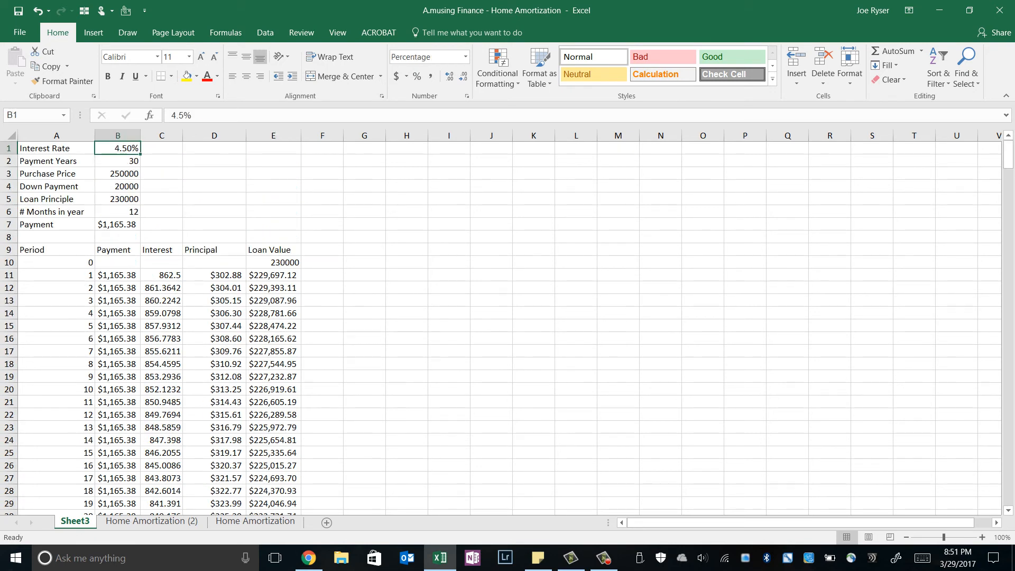